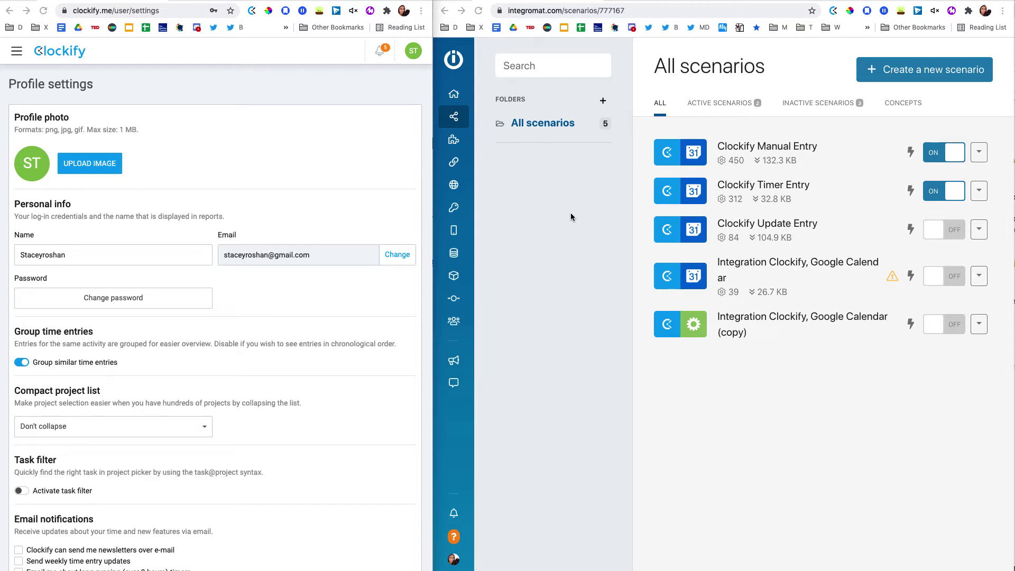
# - Hide the bookmarks bar and bring up the My Lab dashboard with its two active Clockify scenarios
pyautogui.press('super+shift+b')
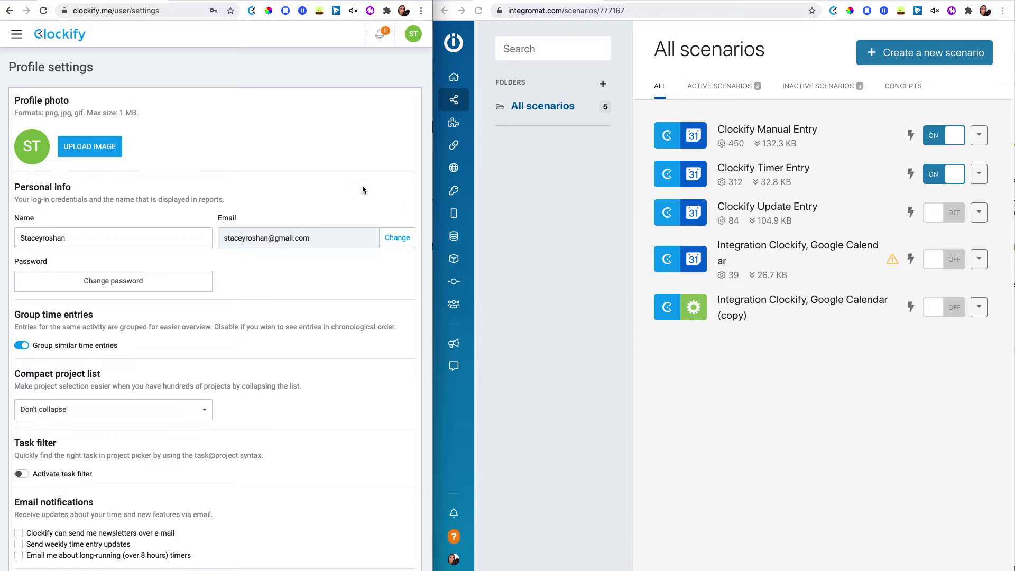
pyautogui.click(526, 253)
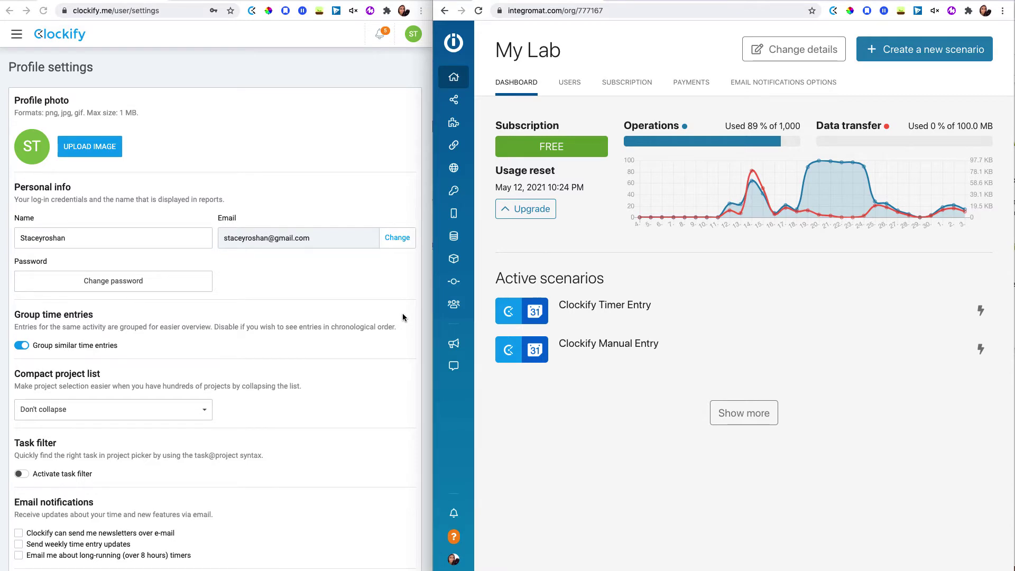
# - Open Clockify's Profile settings and scroll down to the API key and Webhooks sections
pyautogui.click(368, 264)
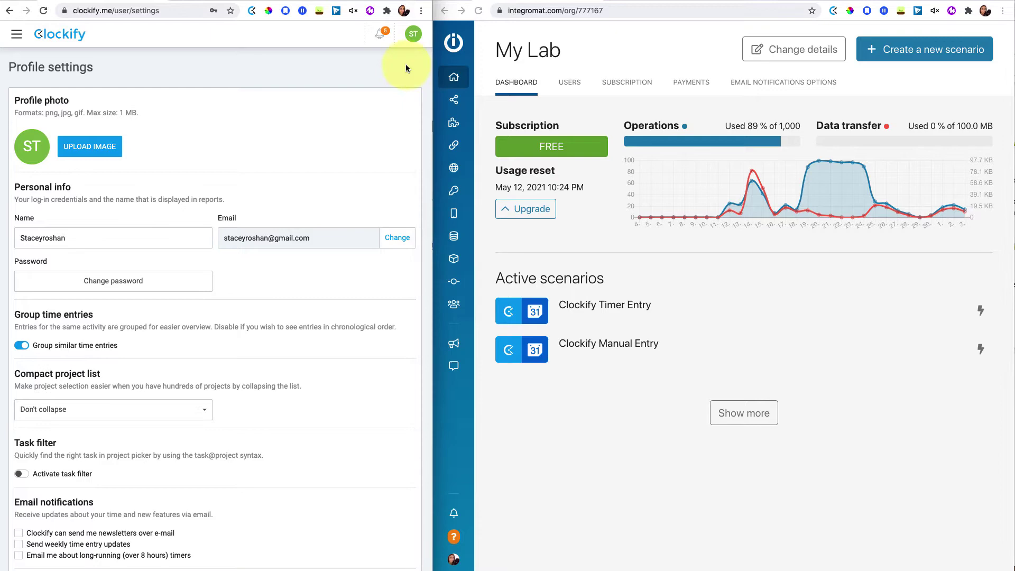
pyautogui.click(414, 35)
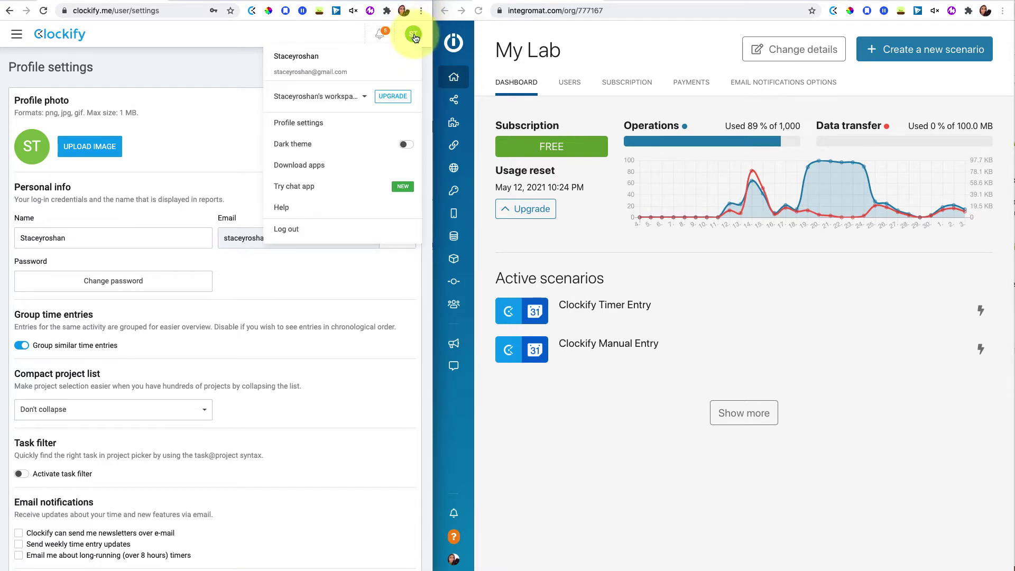
pyautogui.click(366, 137)
pyautogui.scroll(-8, 279, 399)
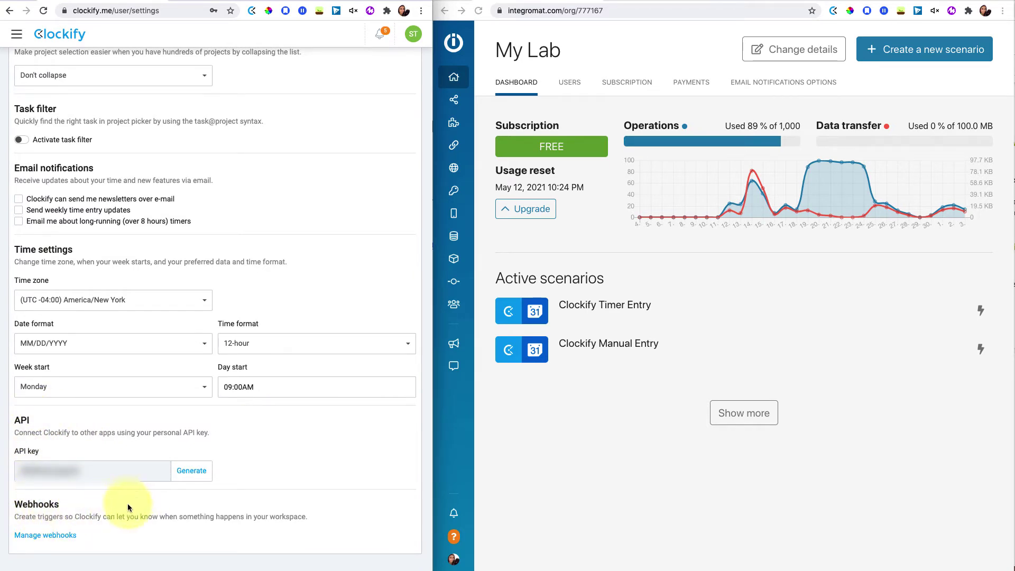
pyautogui.click(613, 453)
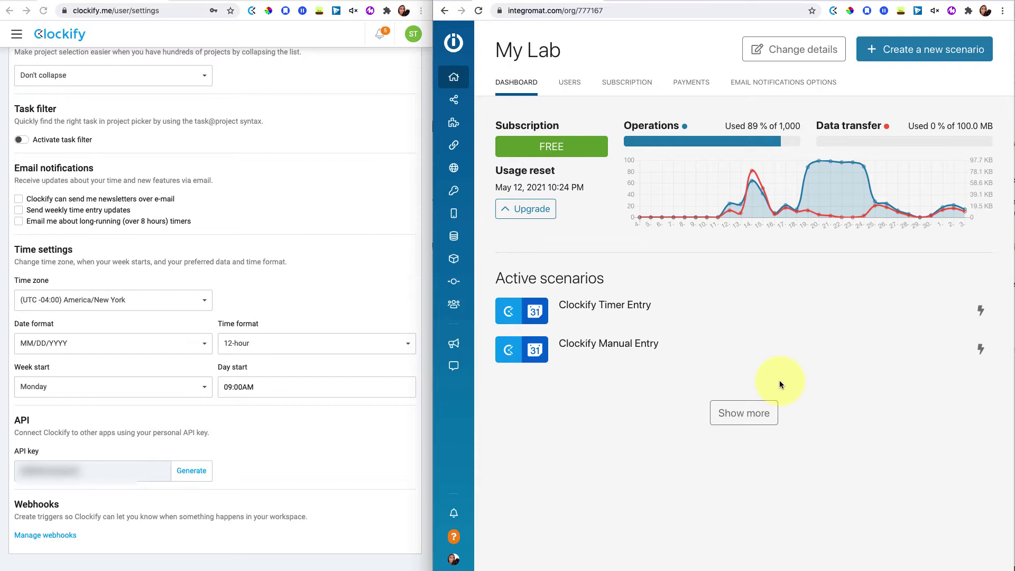
# - Open Integromat's All scenarios list showing the five Clockify scenarios
pyautogui.moveTo(459, 114)
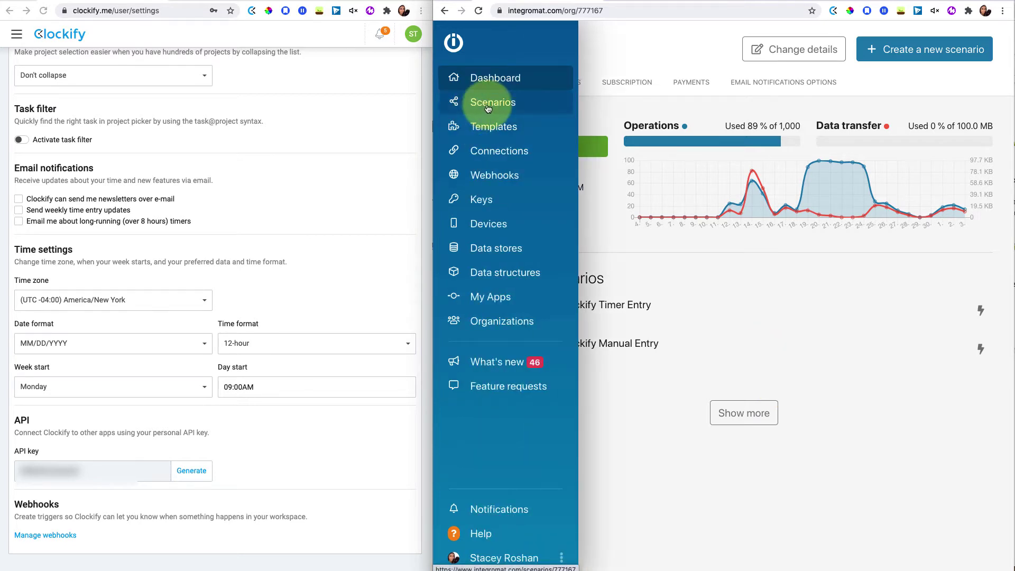
pyautogui.click(488, 108)
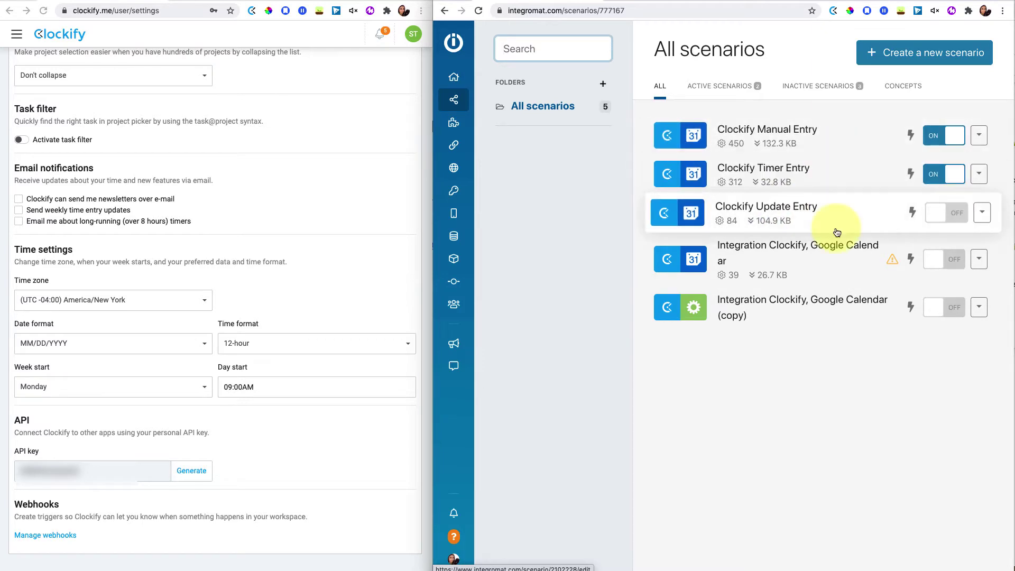
pyautogui.click(359, 440)
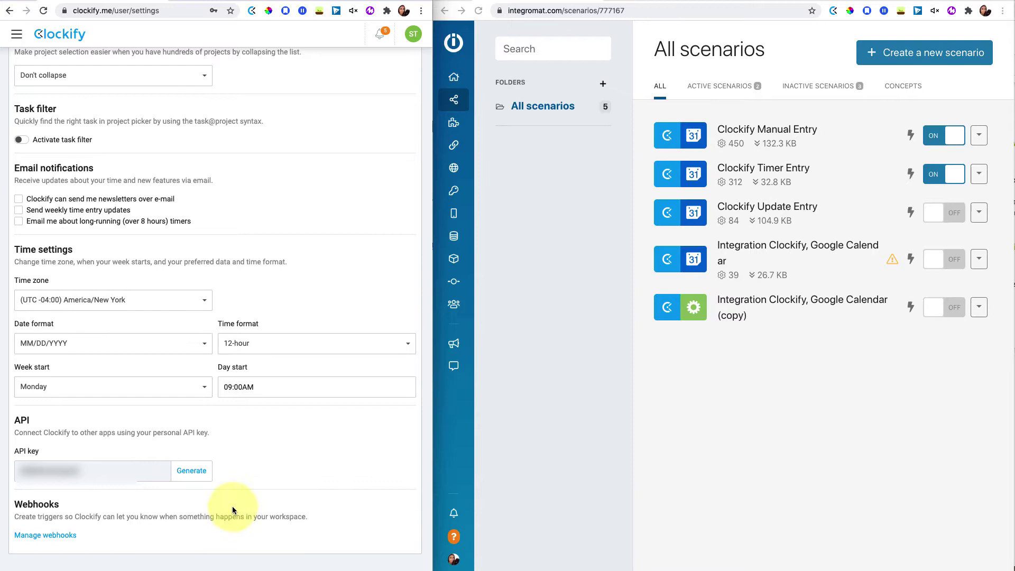
pyautogui.click(65, 536)
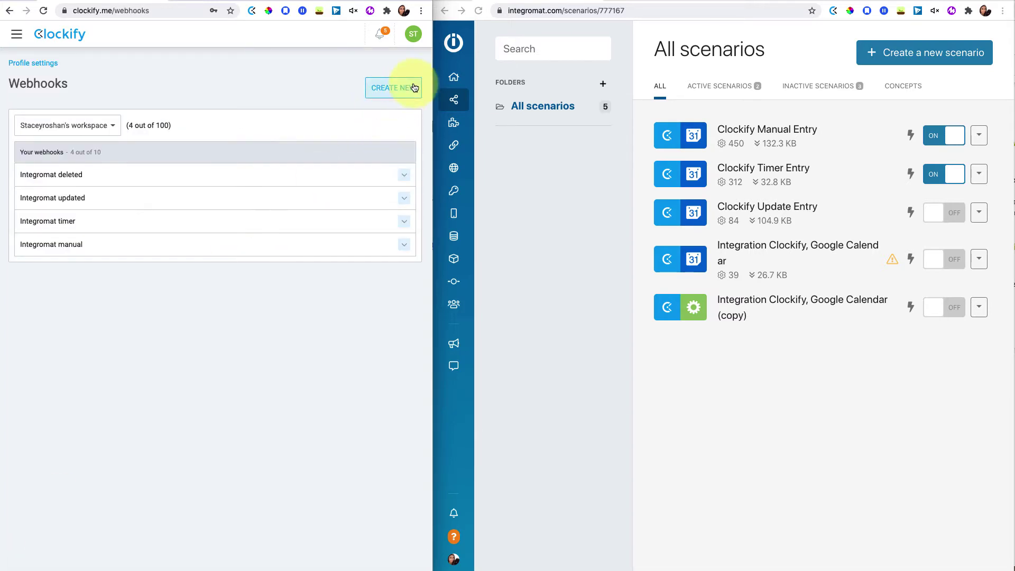
pyautogui.click(393, 90)
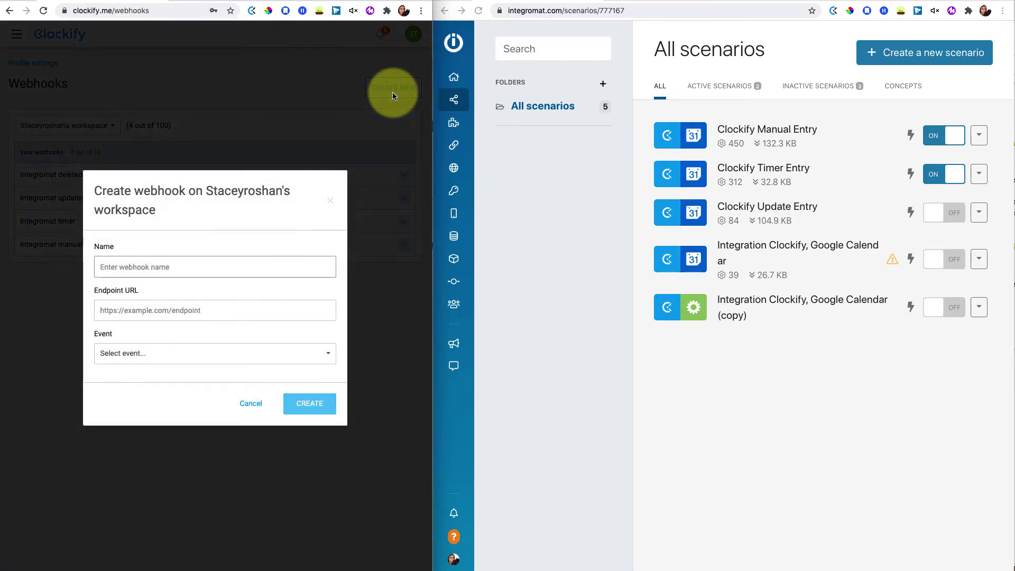
# - Browse the trigger event list to find Timer stopped (me)
pyautogui.click(196, 353)
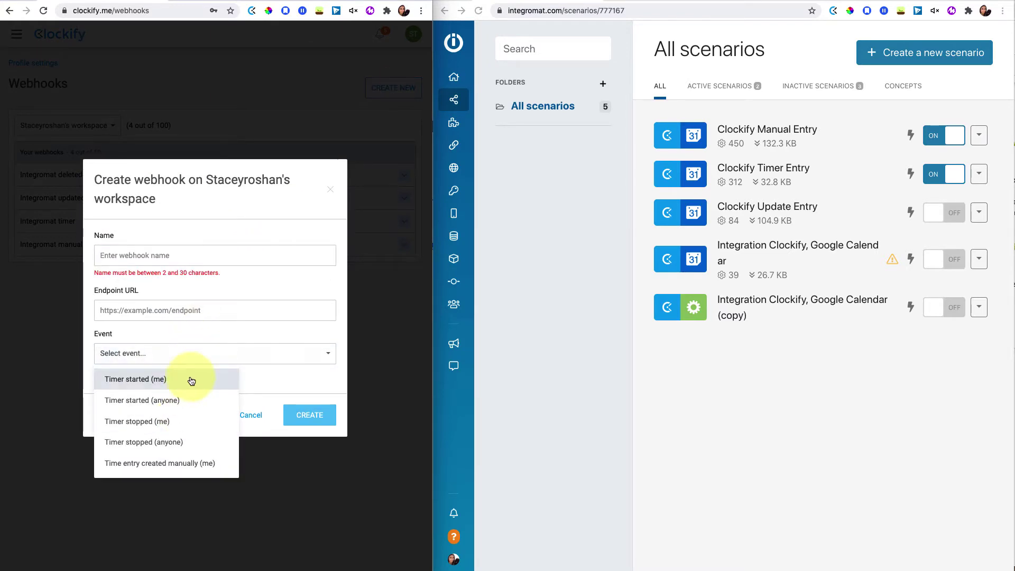
pyautogui.scroll(-1, 189, 402)
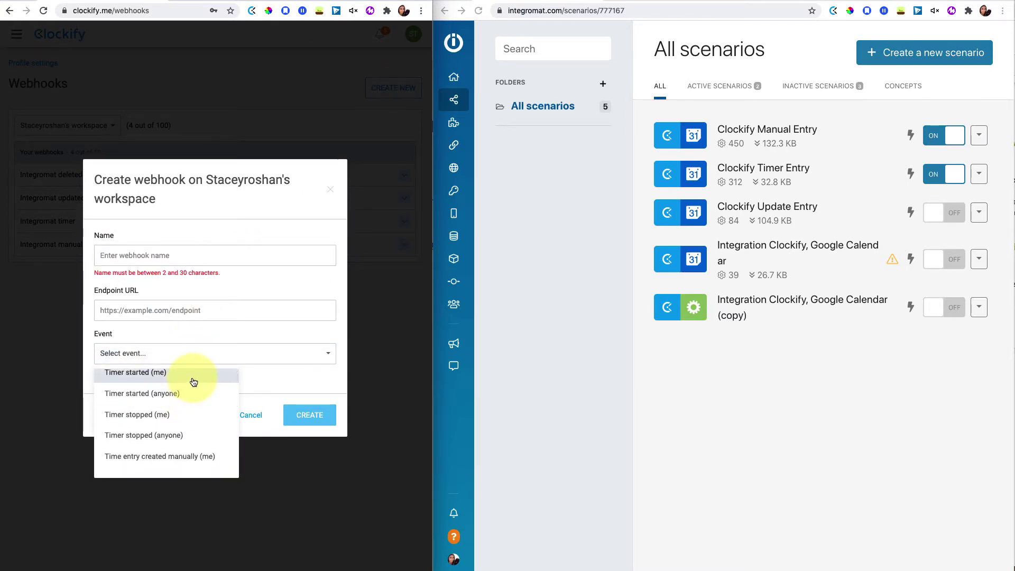
pyautogui.scroll(-3, 189, 397)
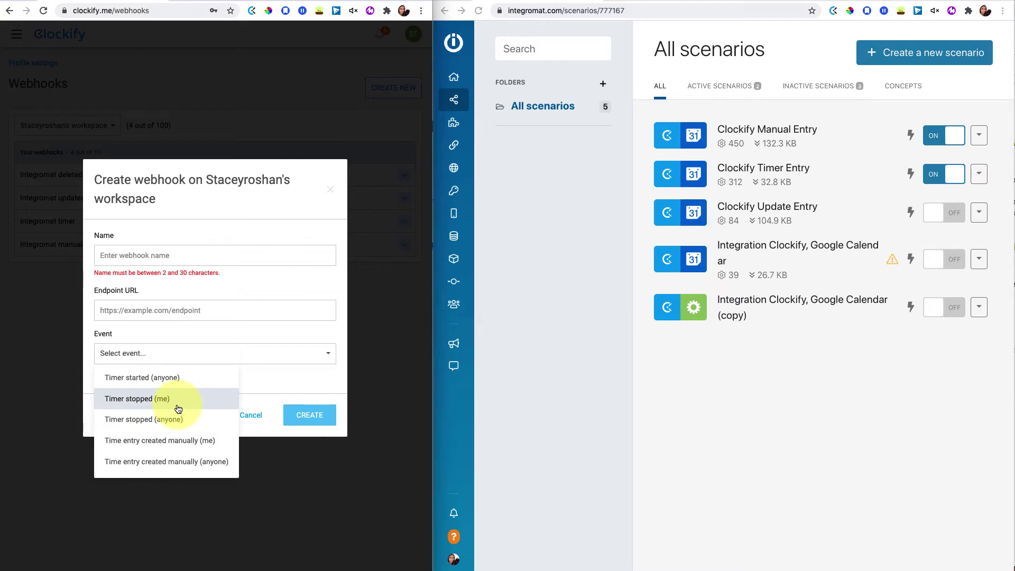
pyautogui.scroll(-1, 178, 408)
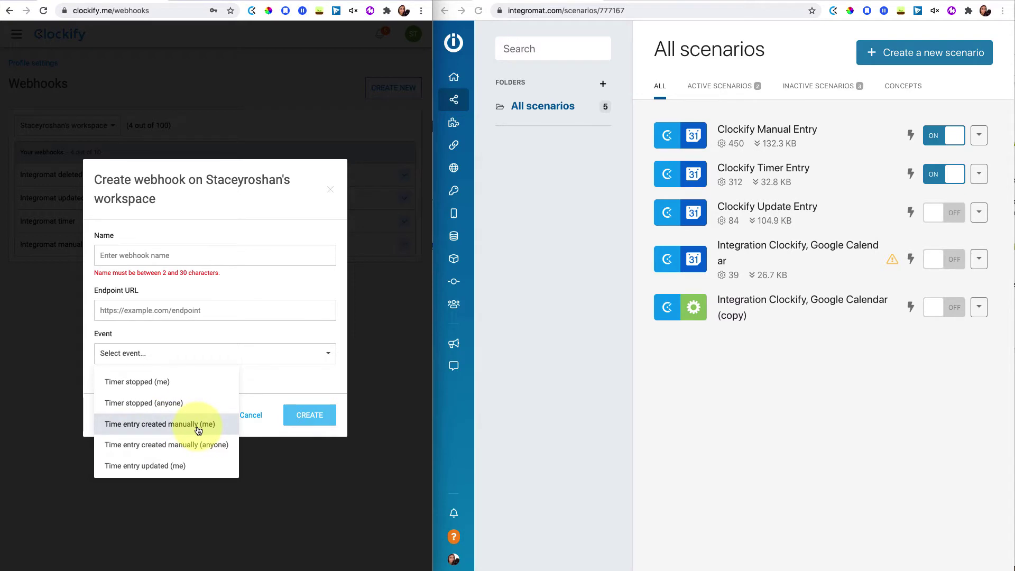
pyautogui.scroll(-1, 199, 430)
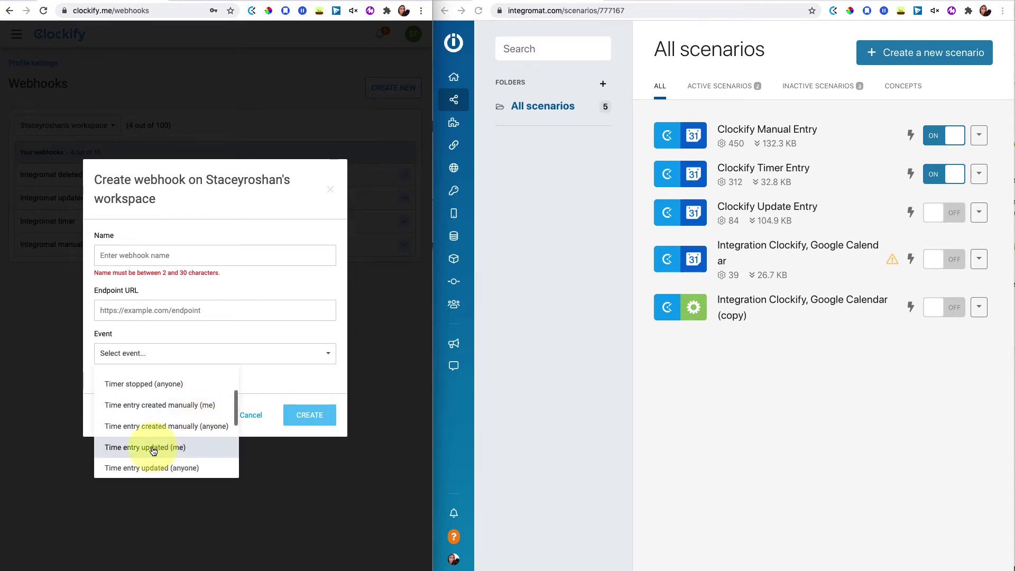
pyautogui.scroll(-4, 154, 452)
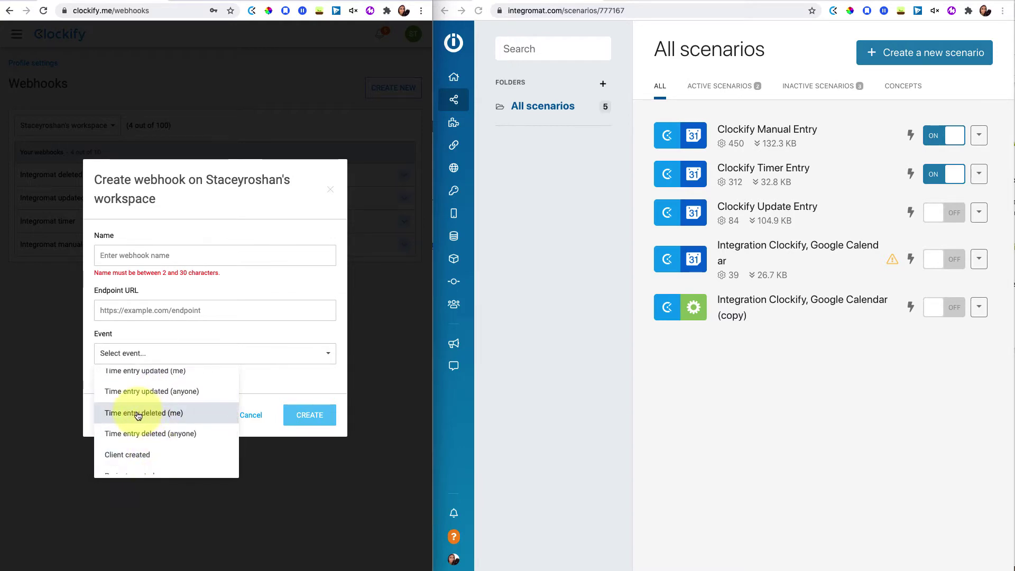
pyautogui.scroll(-3, 159, 412)
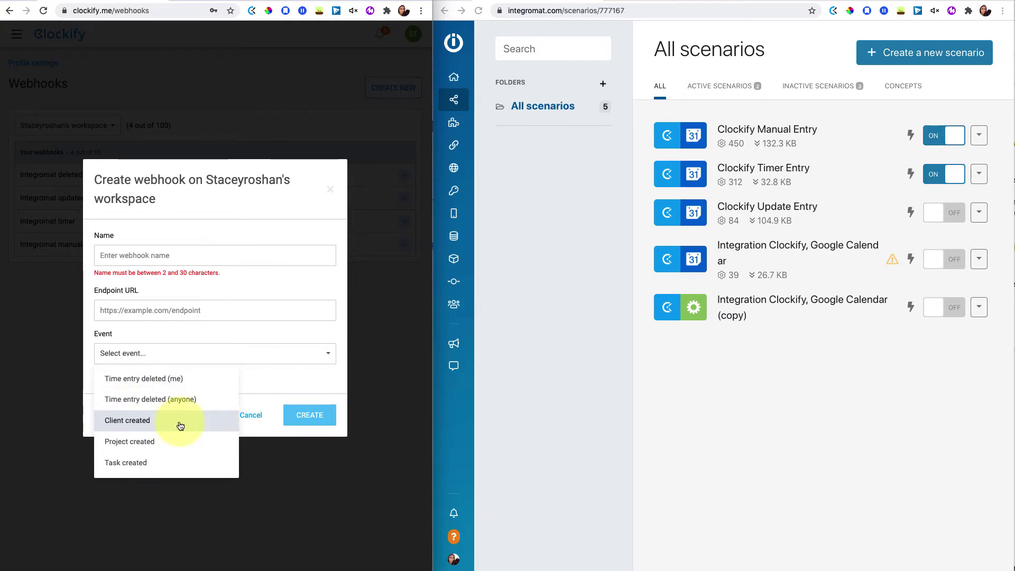
pyautogui.scroll(7, 182, 423)
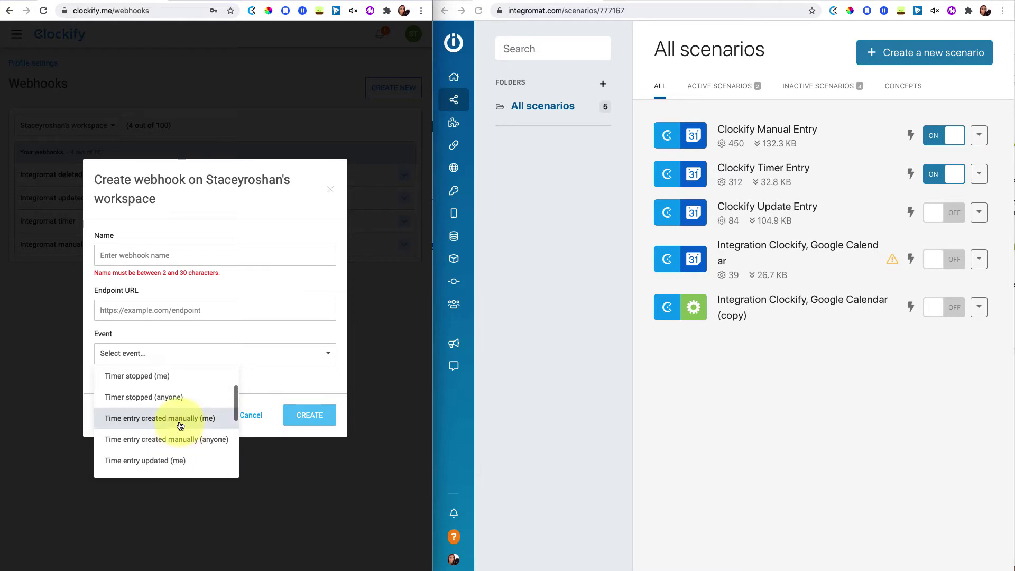
pyautogui.scroll(2, 185, 413)
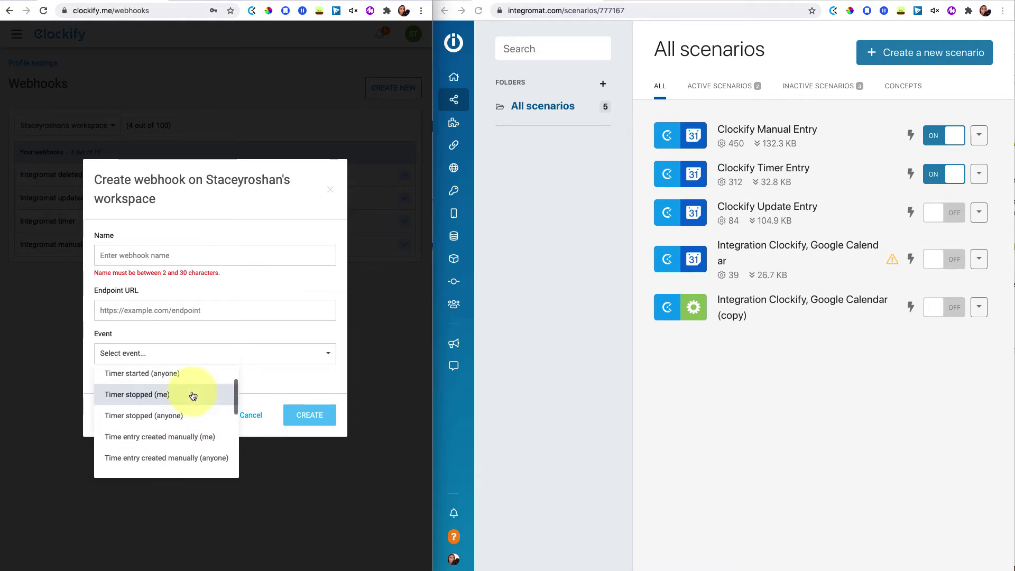
pyautogui.scroll(1, 188, 402)
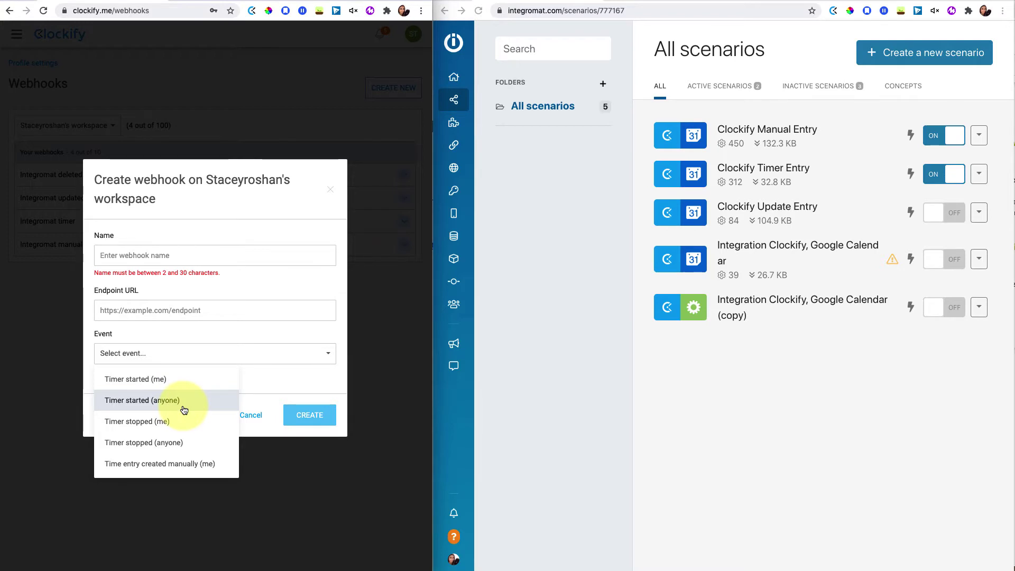
pyautogui.scroll(-2, 178, 435)
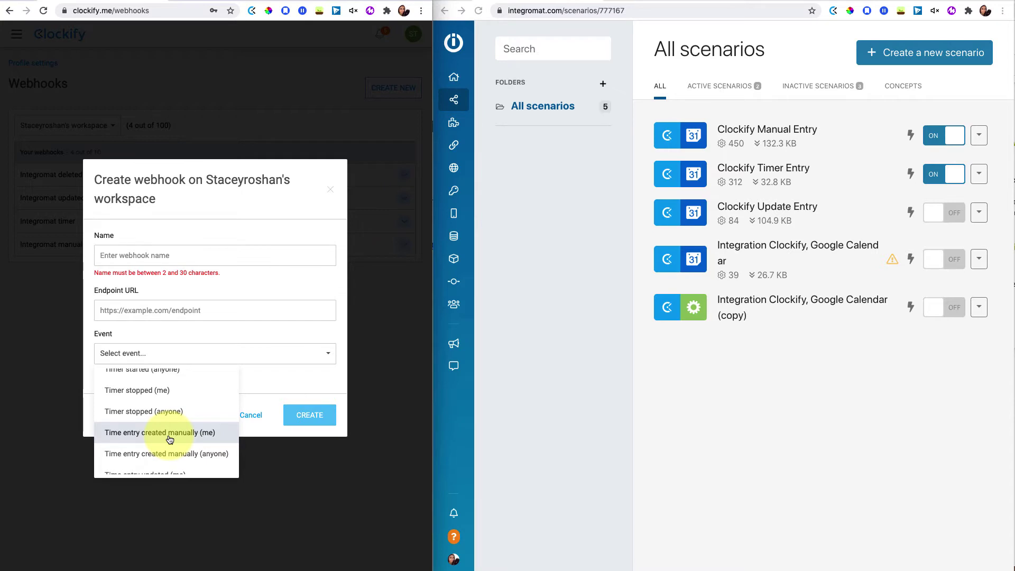
pyautogui.scroll(2, 169, 437)
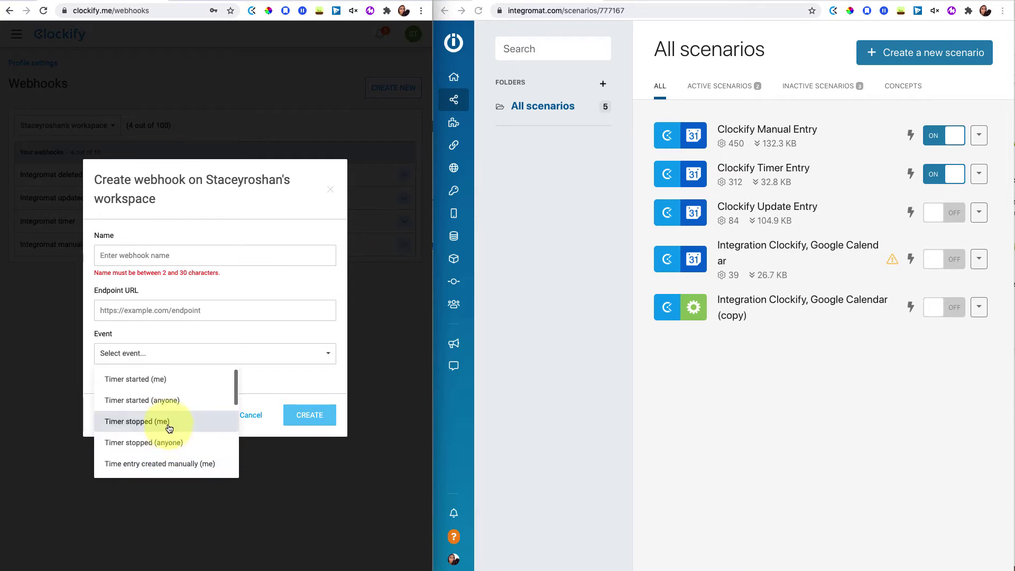
# - Select the Timer stopped (me) event and name the webhook 'Integromat timer'
pyautogui.click(166, 423)
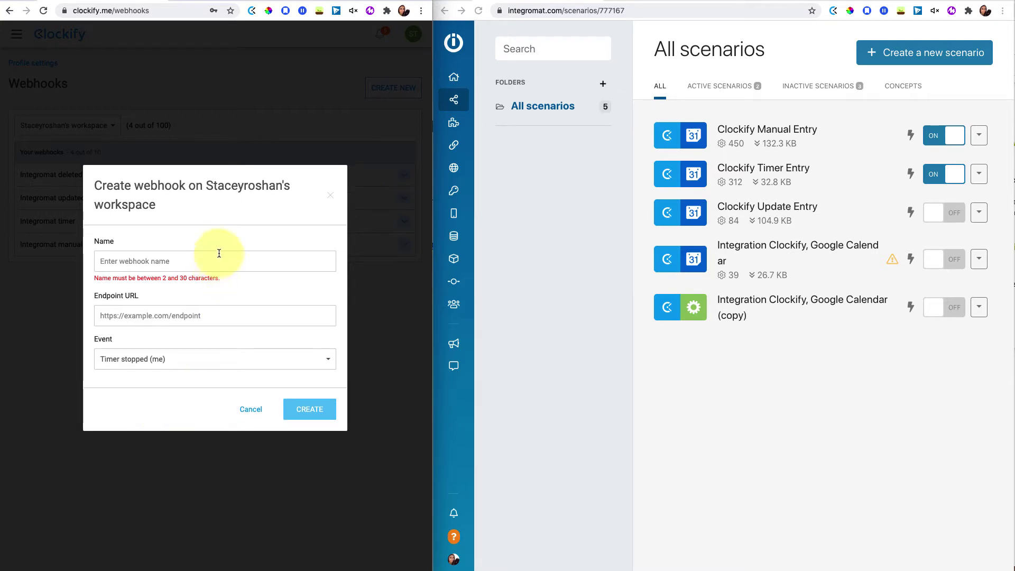
pyautogui.click(206, 267)
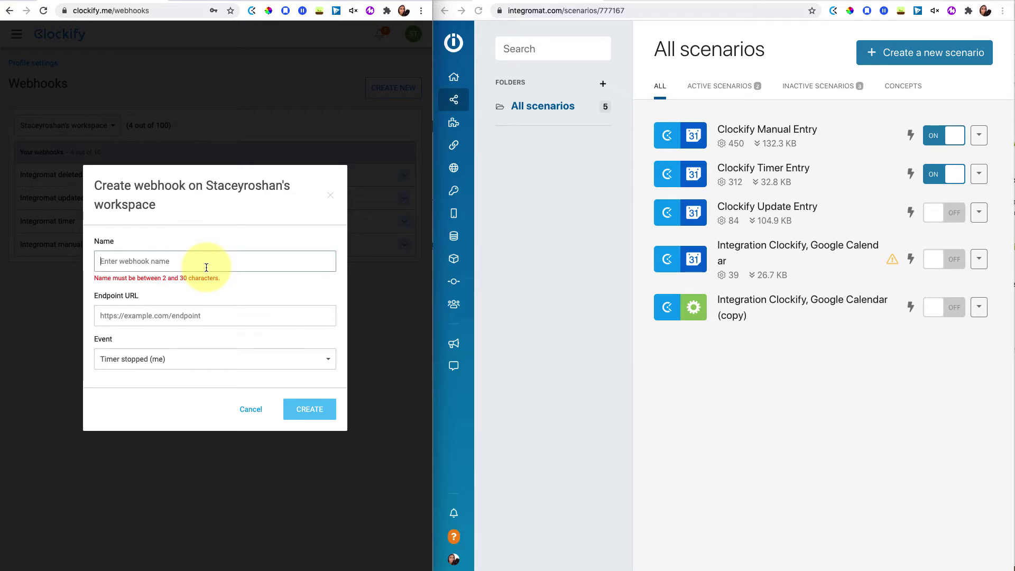
pyautogui.write('Integromat ')
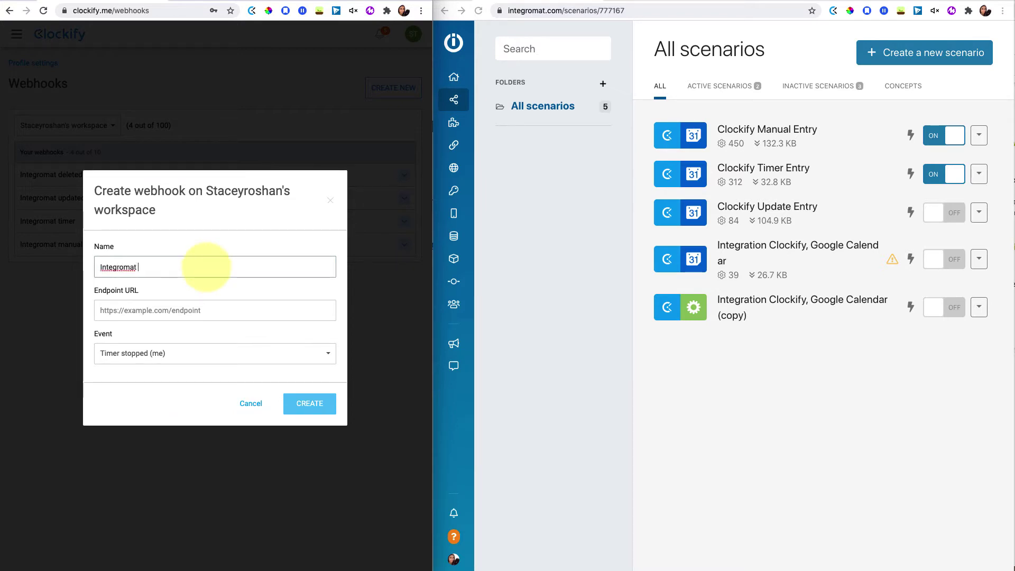
pyautogui.write('timer')
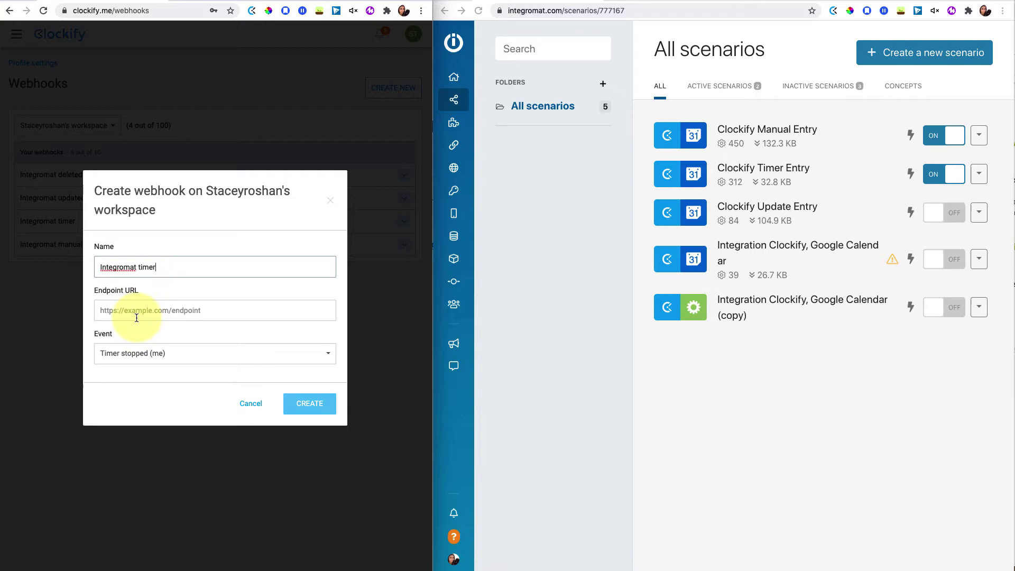
pyautogui.click(136, 316)
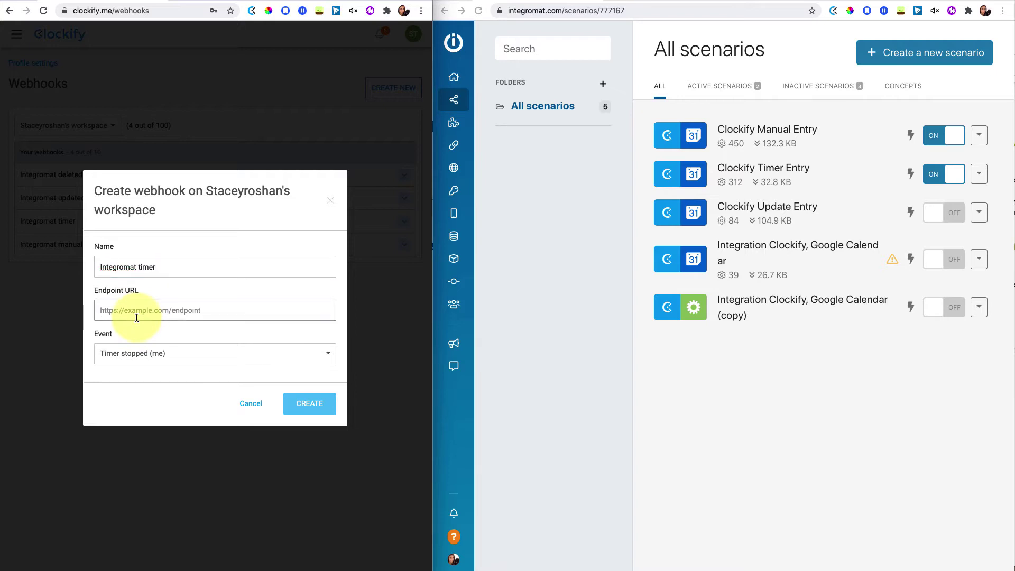
pyautogui.click(810, 368)
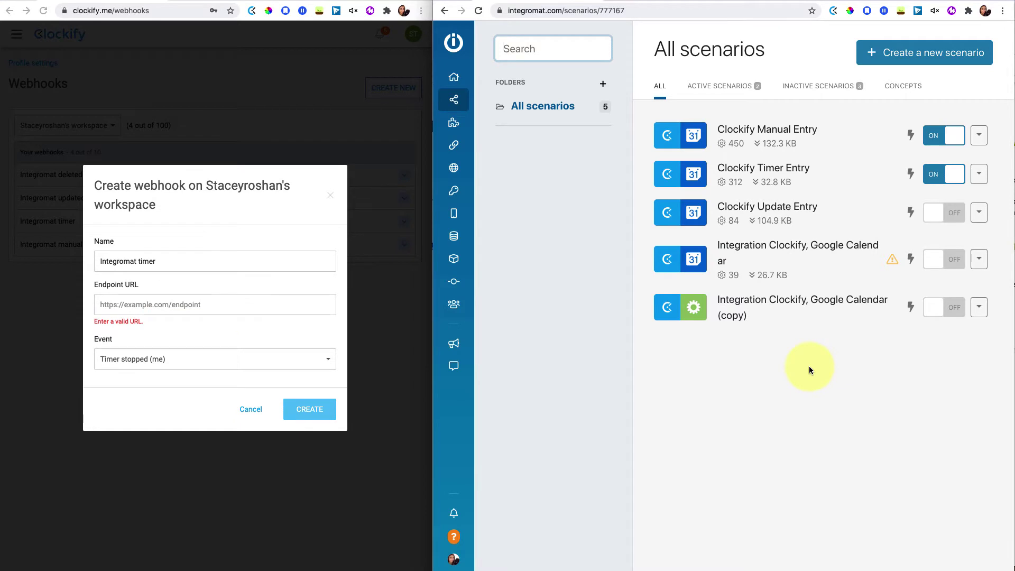
# - Start a new scenario with Clockify as its first app
pyautogui.click(925, 53)
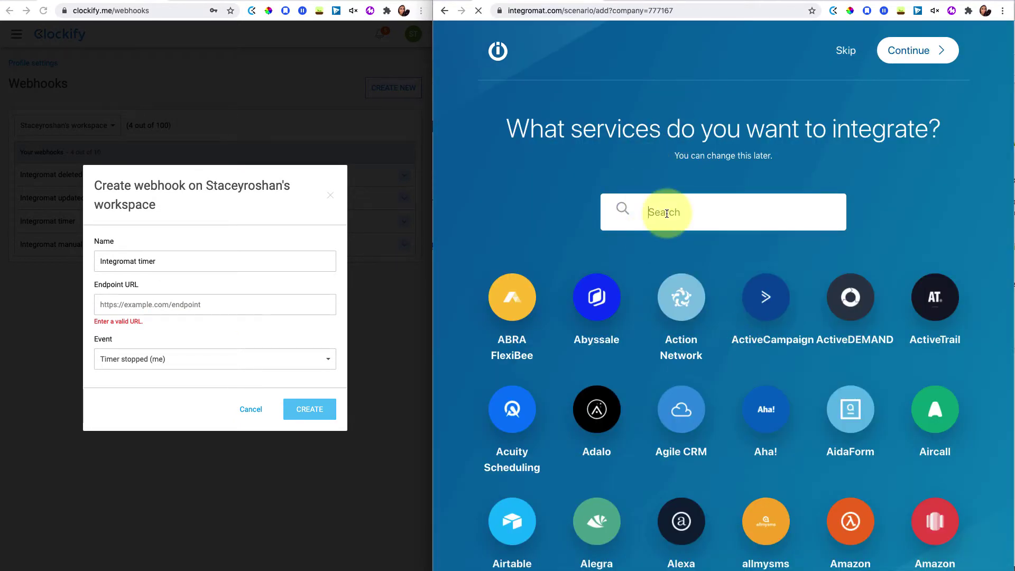
pyautogui.write('clock')
pyautogui.click(514, 299)
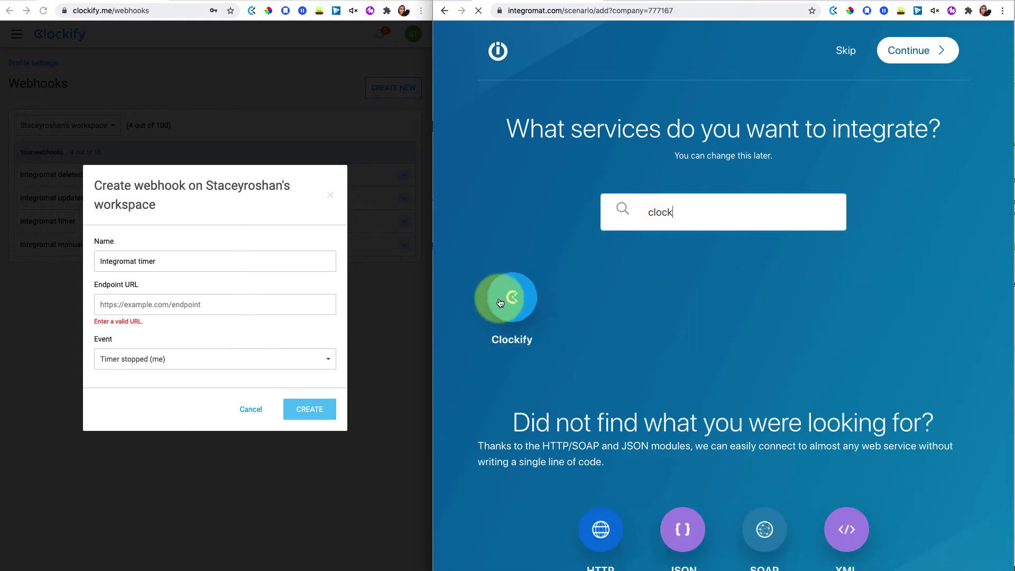
pyautogui.click(917, 63)
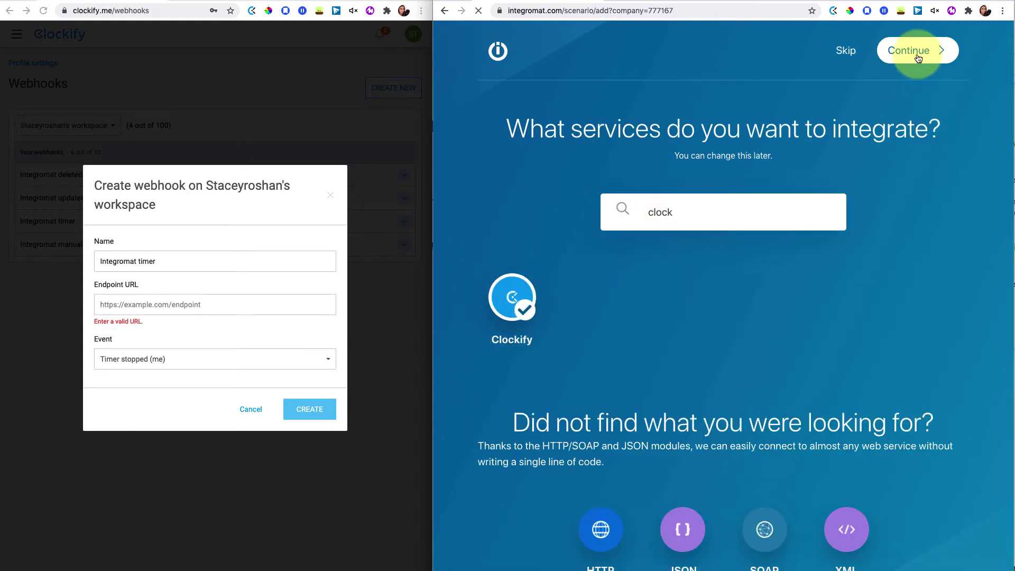
pyautogui.click(511, 227)
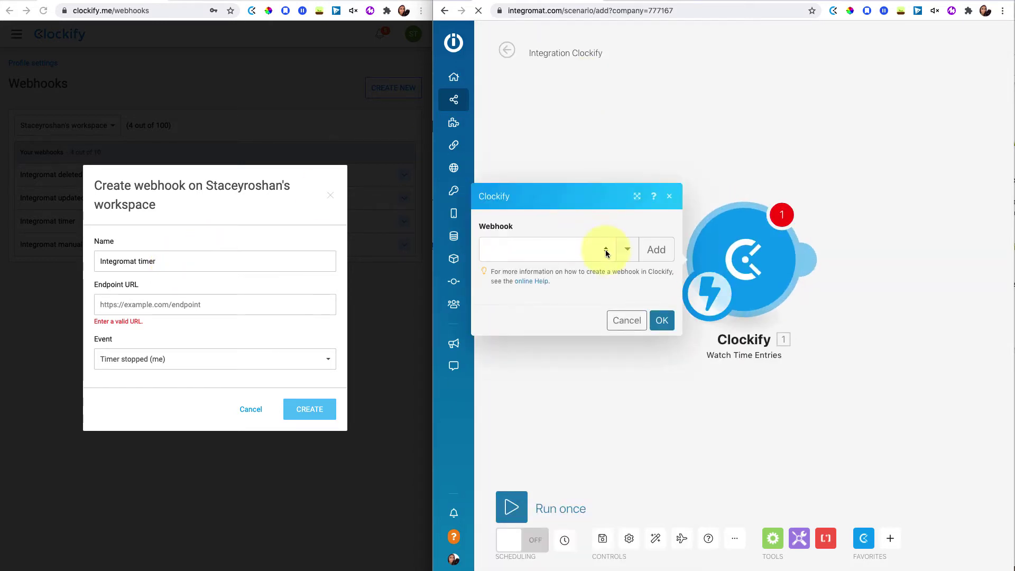
# - Begin adding a webhook and a new Clockify connection, then cancel both
pyautogui.click(655, 249)
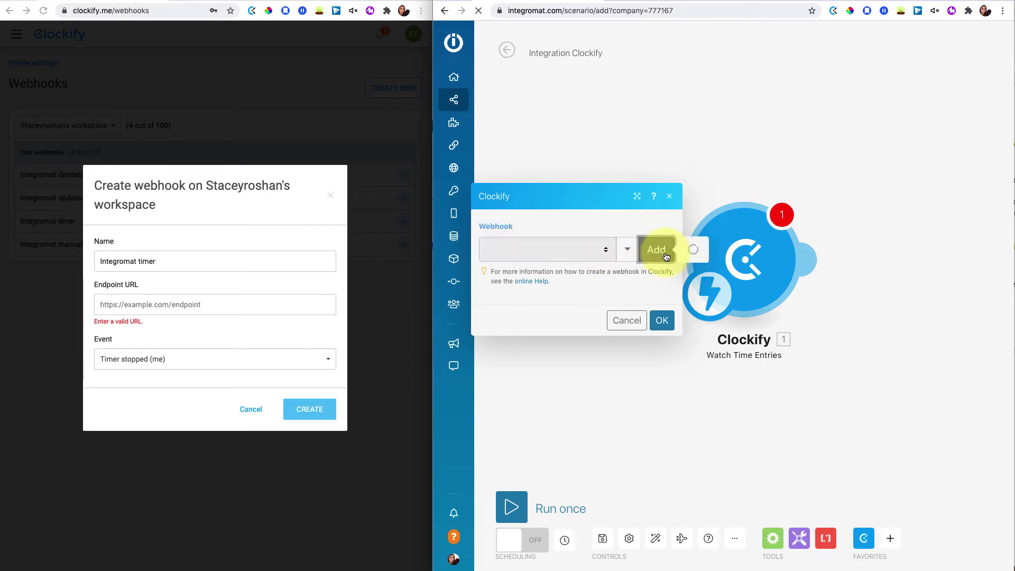
pyautogui.click(825, 267)
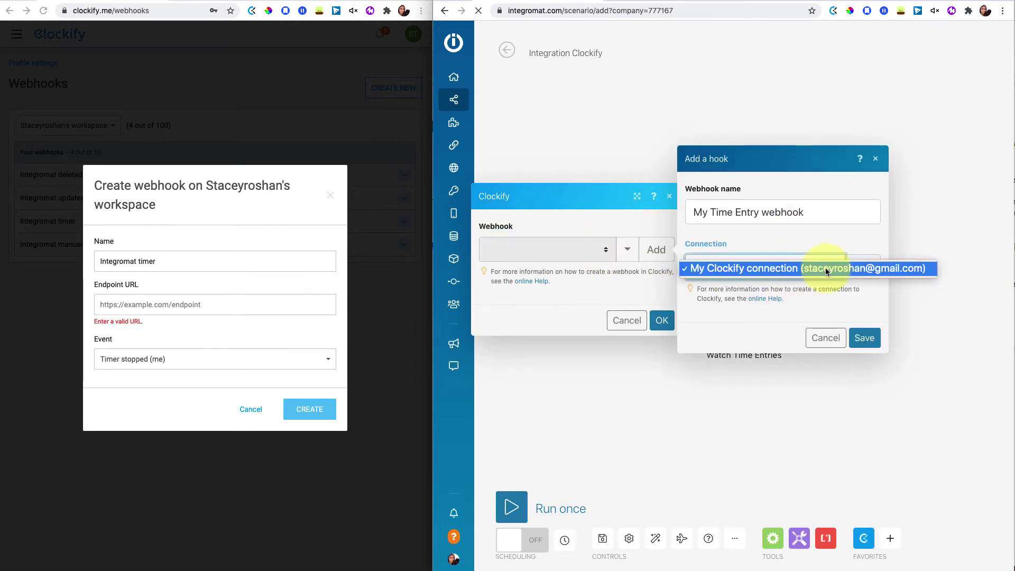
pyautogui.click(860, 268)
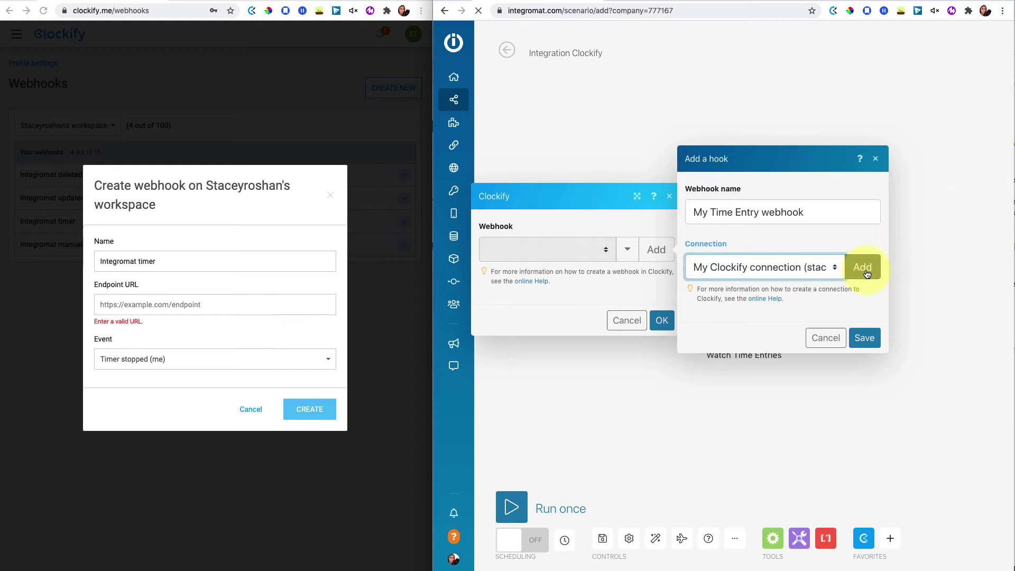
pyautogui.click(865, 270)
pyautogui.click(553, 288)
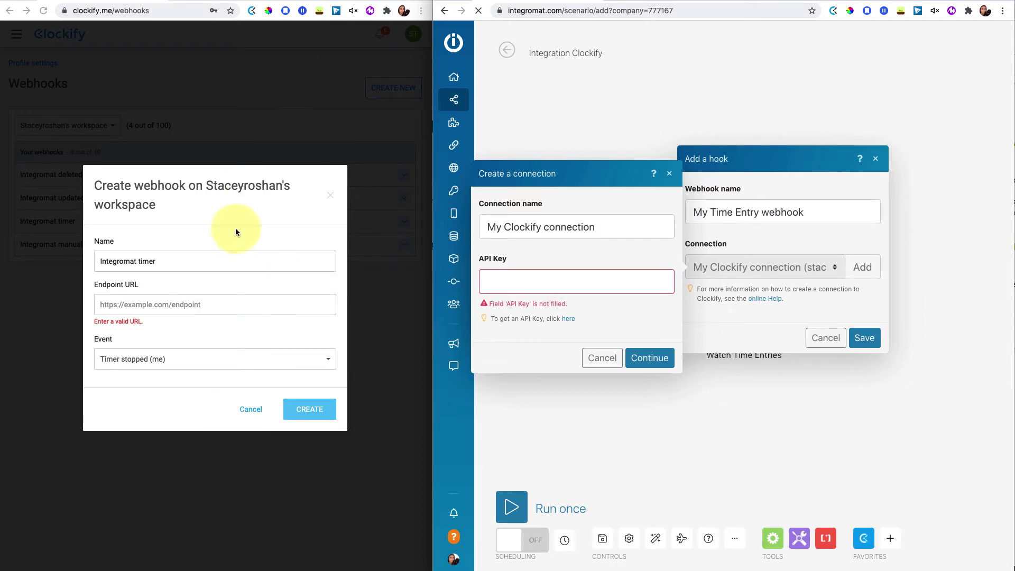
pyautogui.click(605, 357)
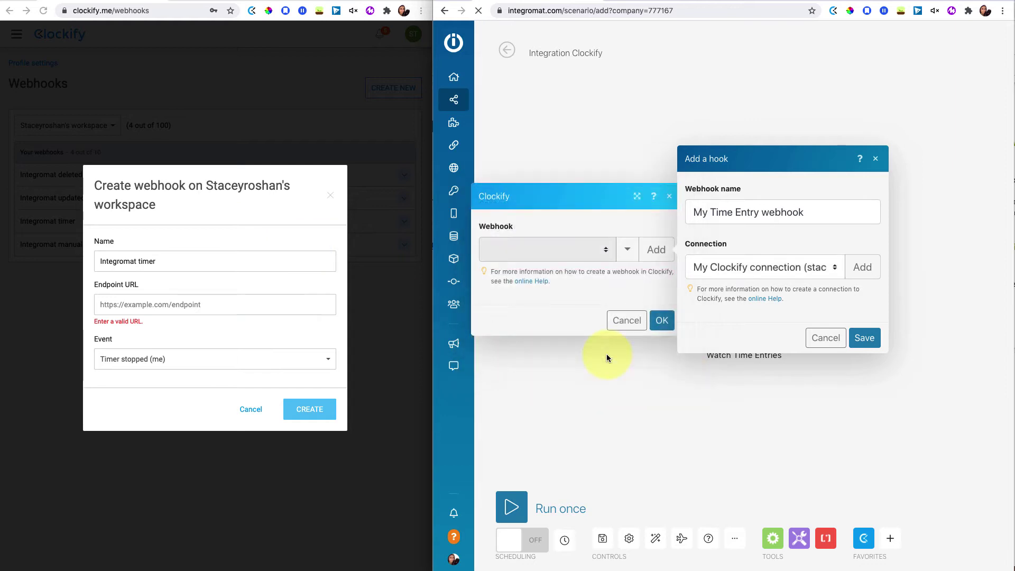
pyautogui.click(825, 338)
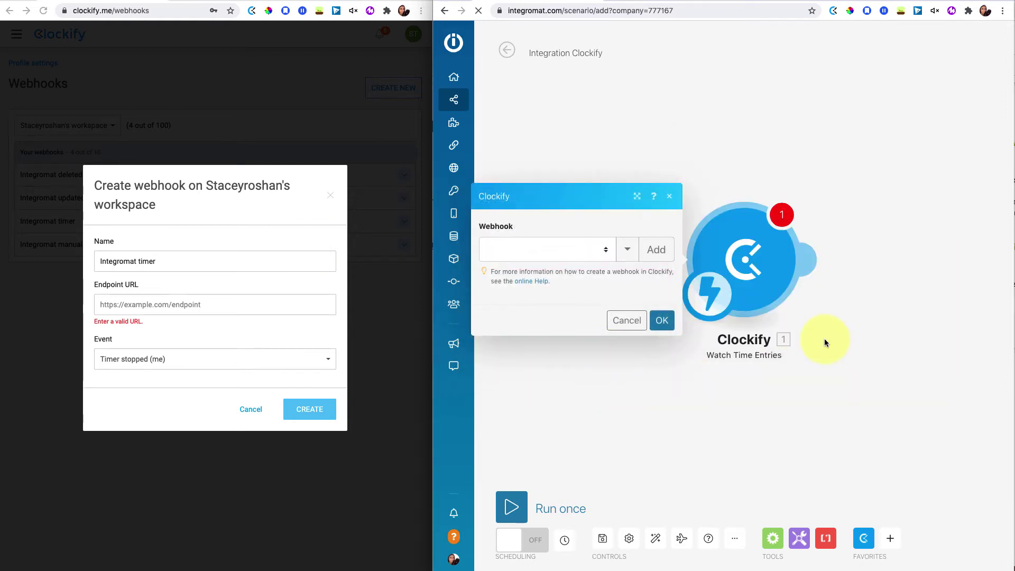
# - Add a new webhook named 'Sample new webhook' and save it
pyautogui.click(657, 256)
pyautogui.tripleClick(756, 213)
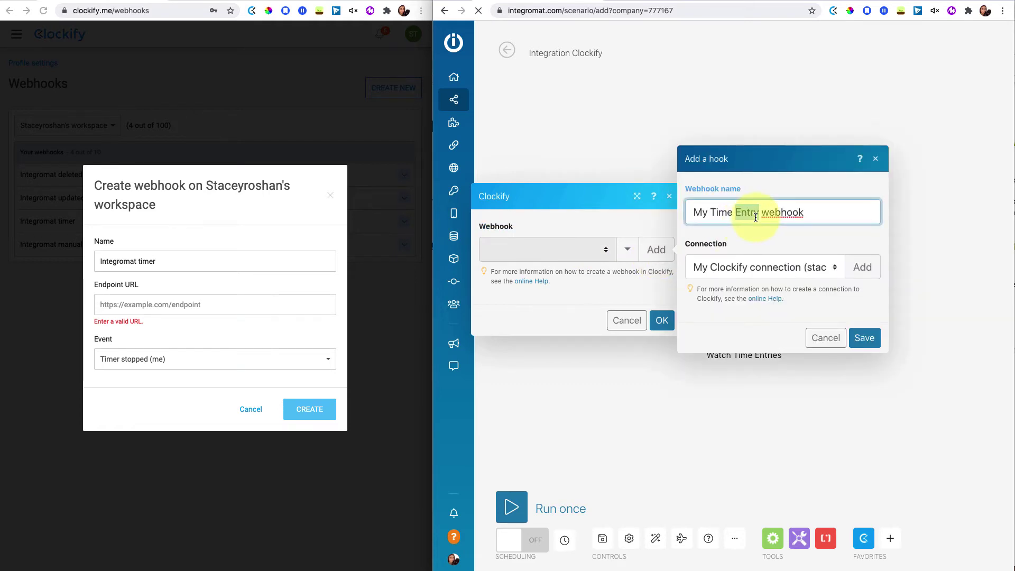
pyautogui.write('Sample new webhook')
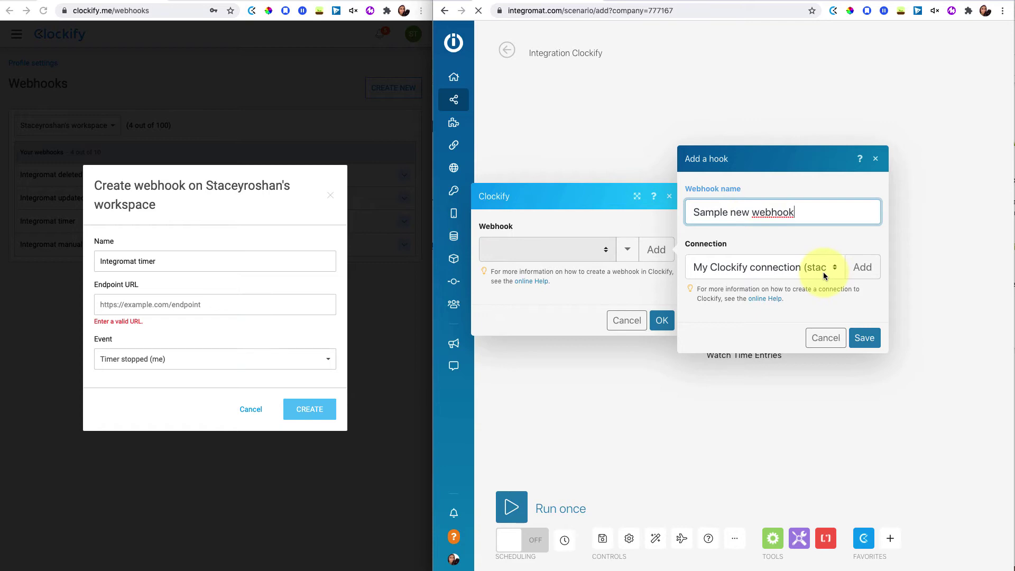
pyautogui.click(867, 340)
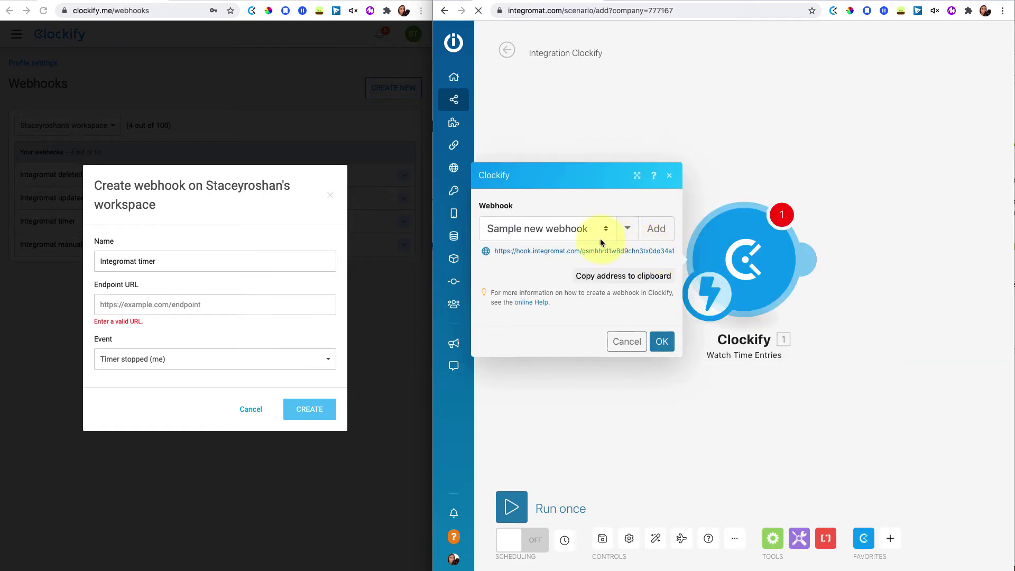
# - Copy the Integromat hook address into Clockify's Endpoint URL field
pyautogui.click(606, 280)
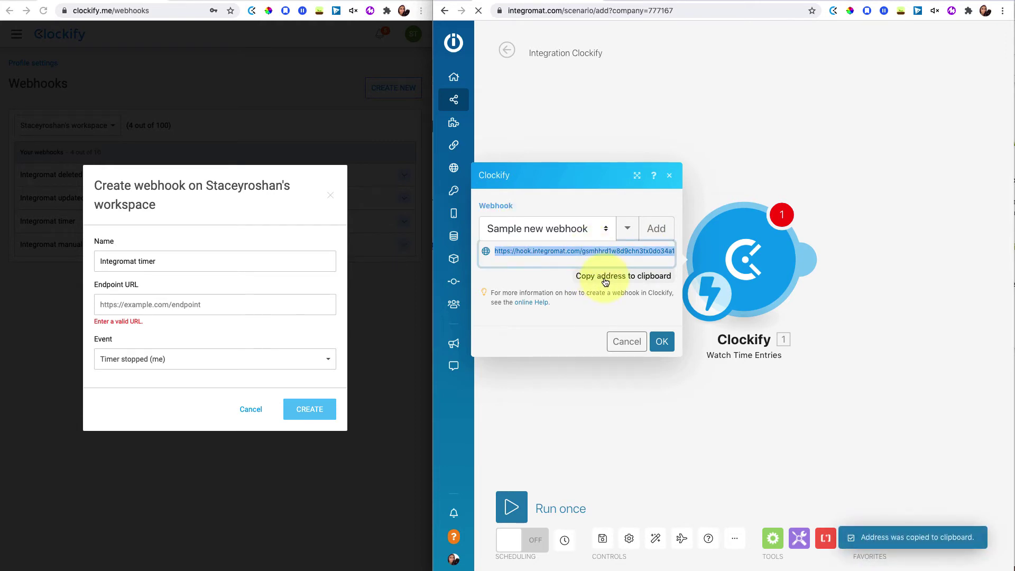
pyautogui.click(248, 306)
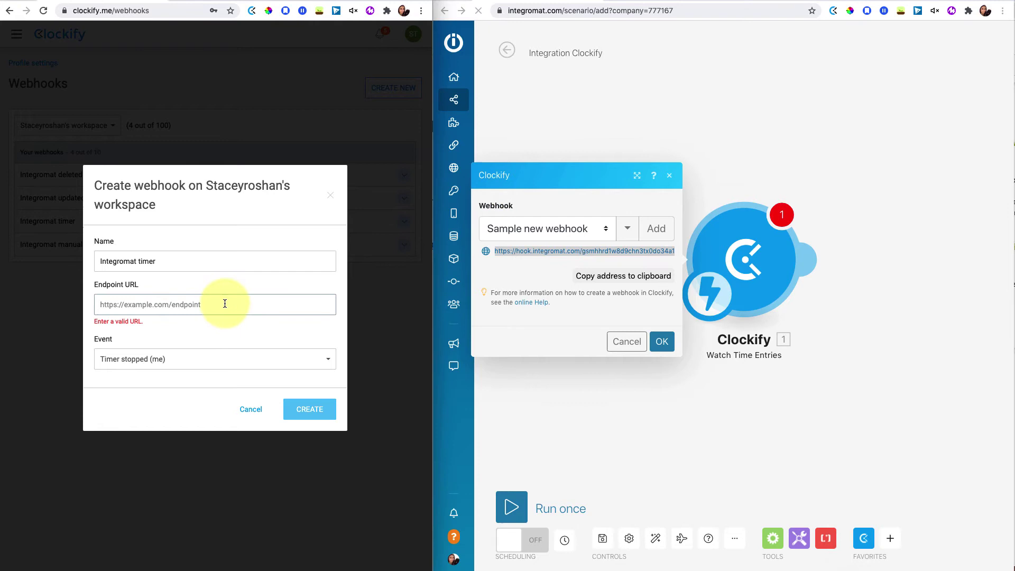
pyautogui.press('super+v')
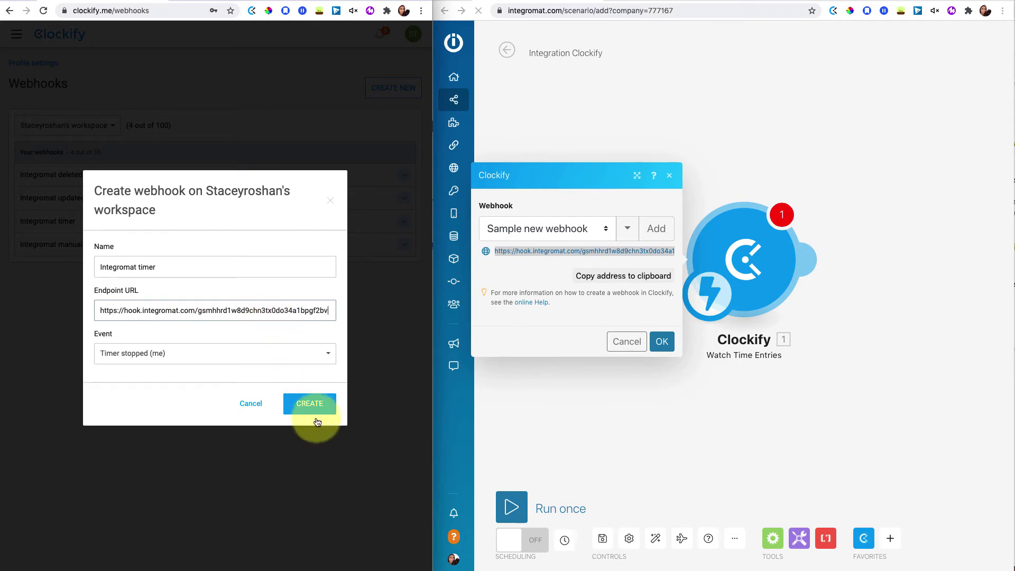
# - Cancel the Clockify form, expand the Integromat timer webhook, and confirm the Integromat trigger
pyautogui.click(250, 404)
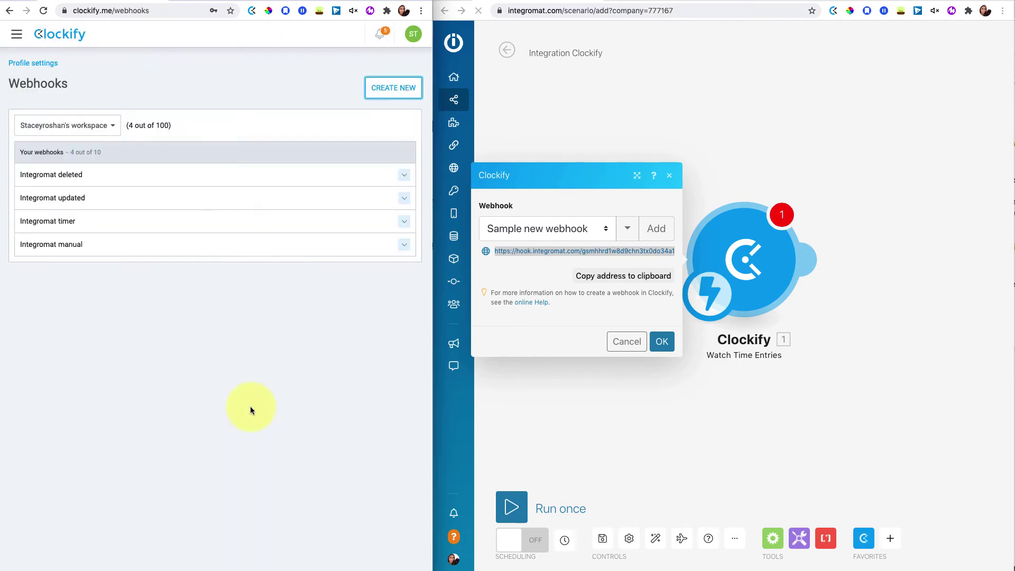
pyautogui.click(404, 221)
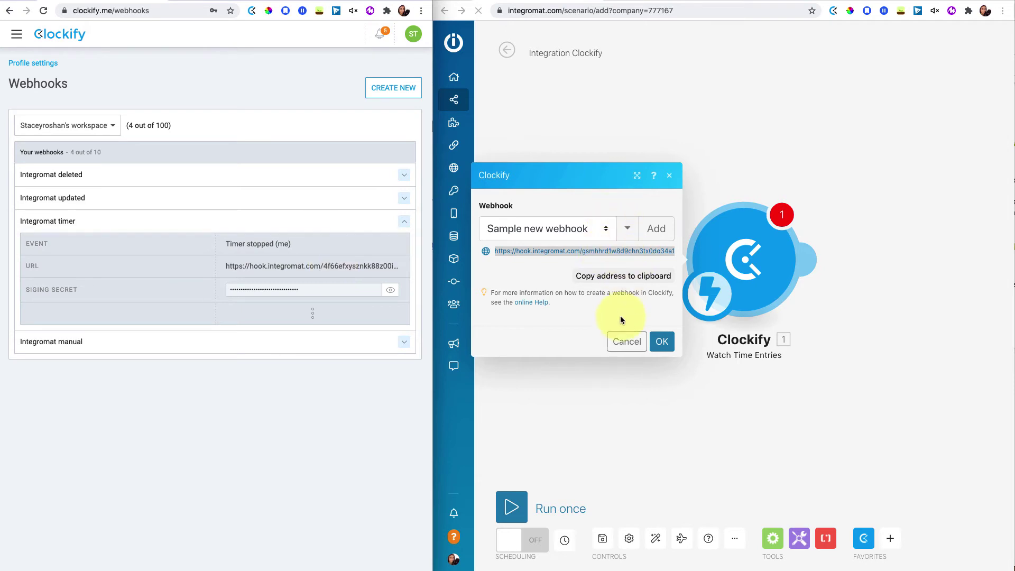
pyautogui.click(664, 341)
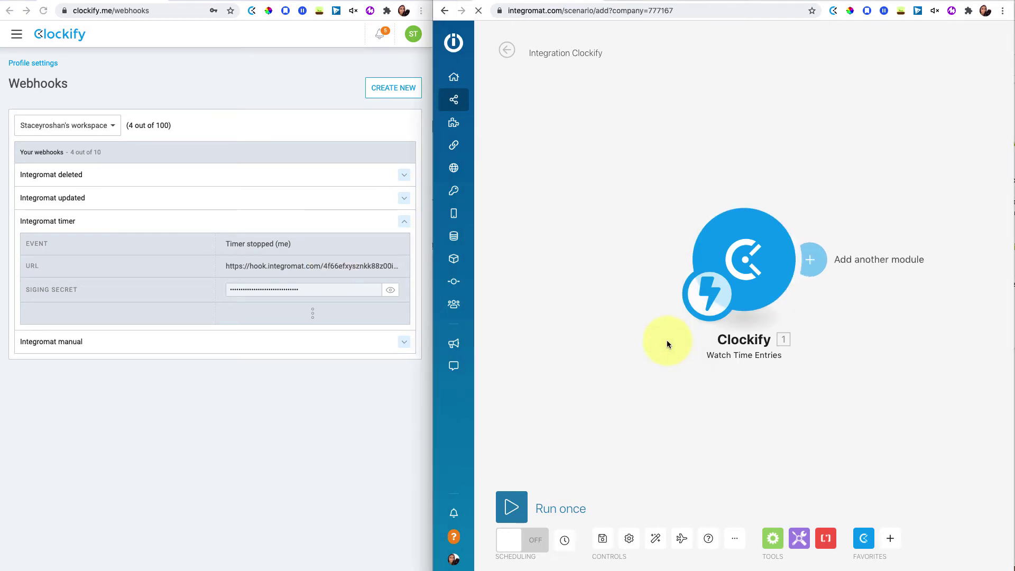
# - Add a Google Calendar Create an Event module after the Clockify trigger
pyautogui.click(810, 260)
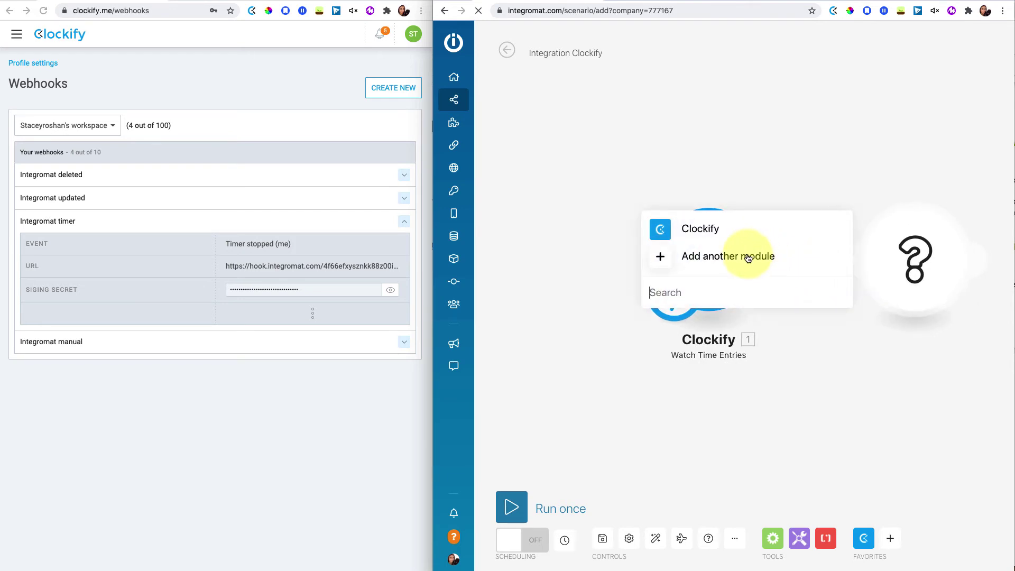
pyautogui.click(748, 257)
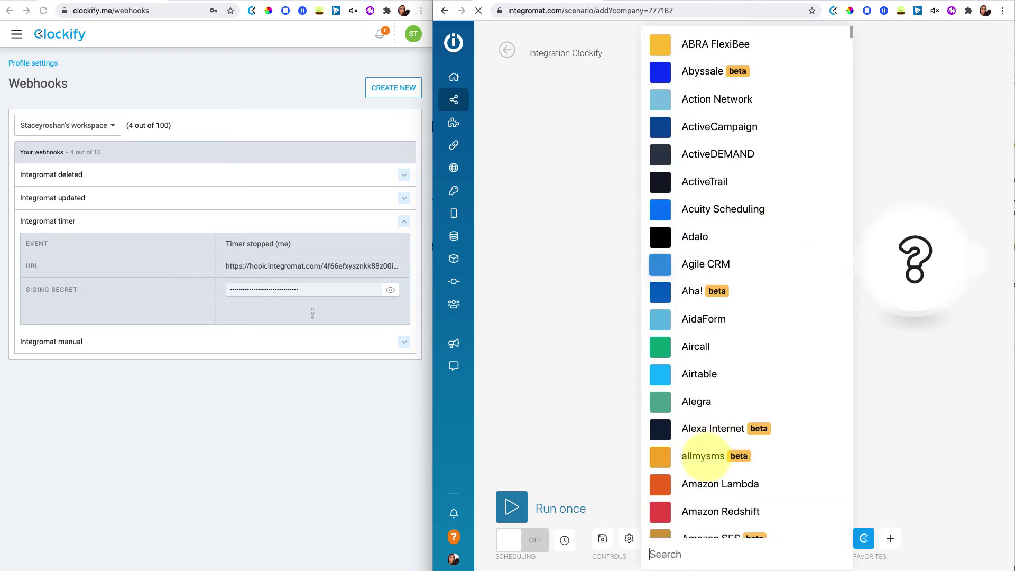
pyautogui.write('google ca')
pyautogui.click(738, 77)
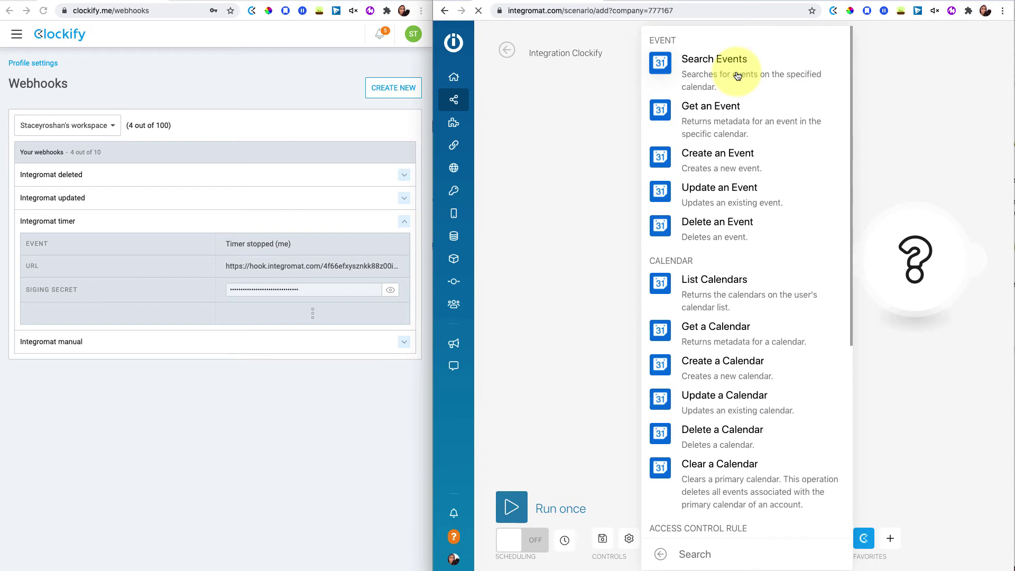
pyautogui.click(718, 159)
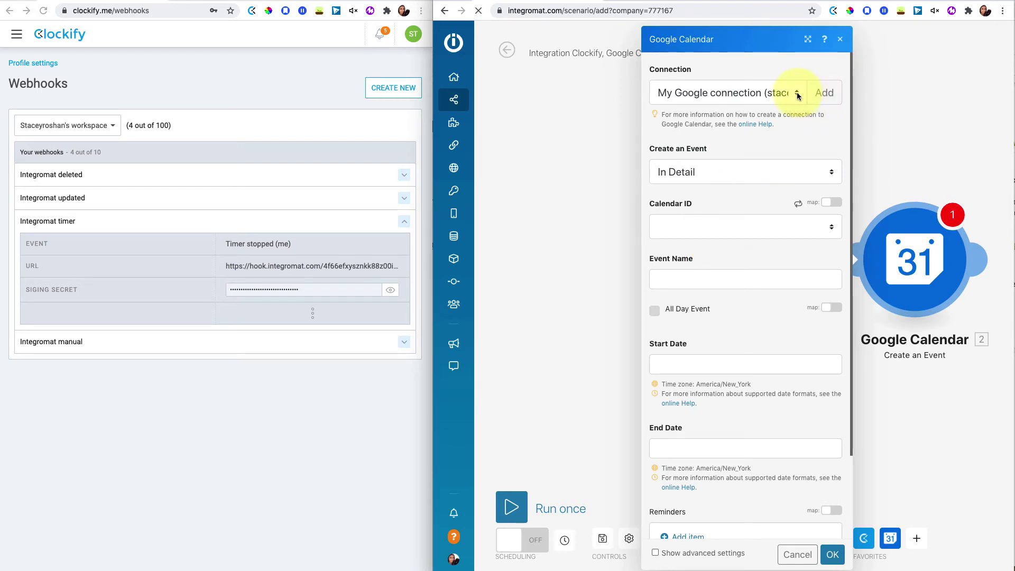
# - Keep the In Detail mode and set the calendar to Agenda
pyautogui.click(777, 174)
pyautogui.click(777, 175)
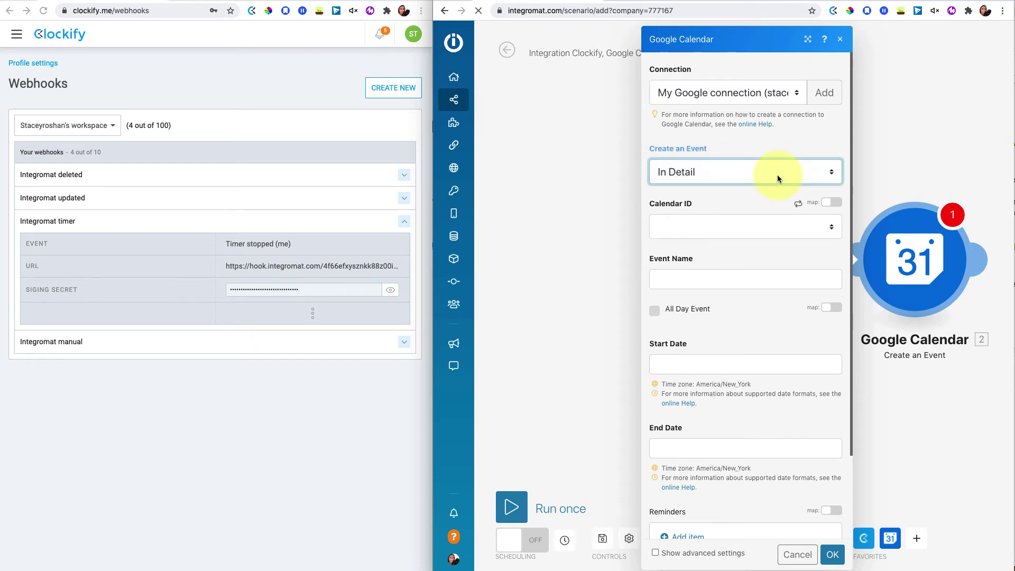
pyautogui.click(763, 225)
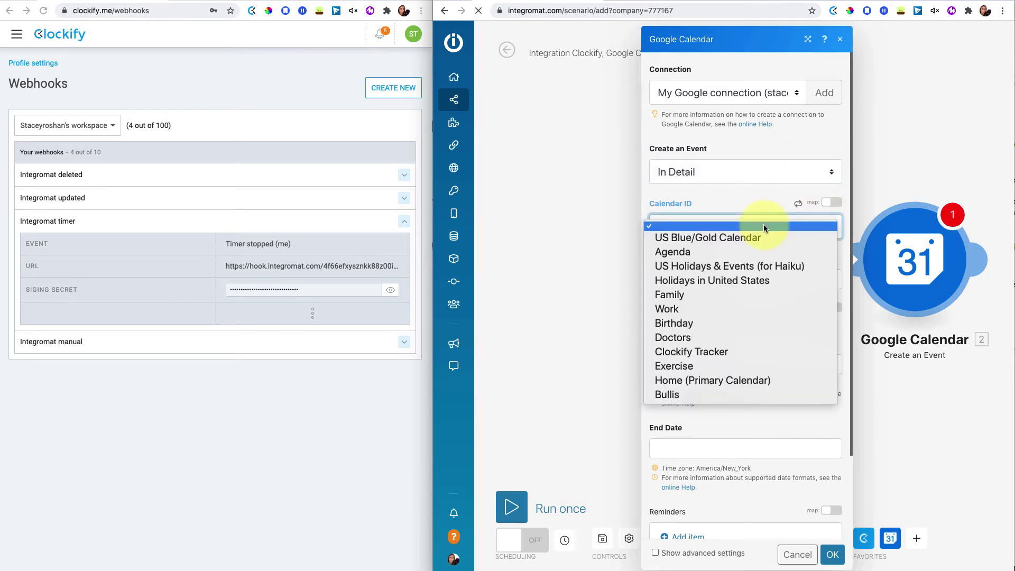
pyautogui.click(754, 253)
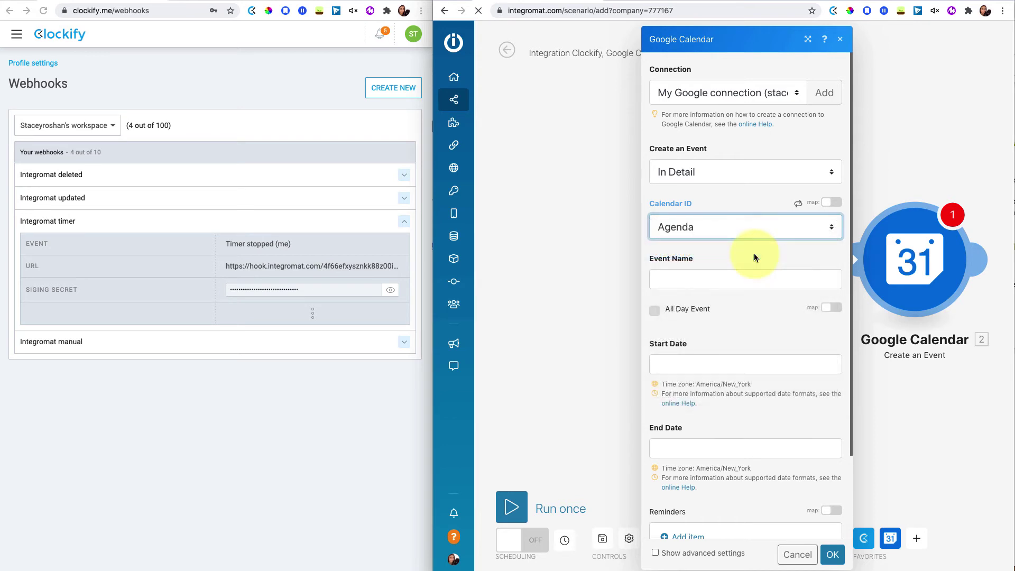
pyautogui.click(741, 282)
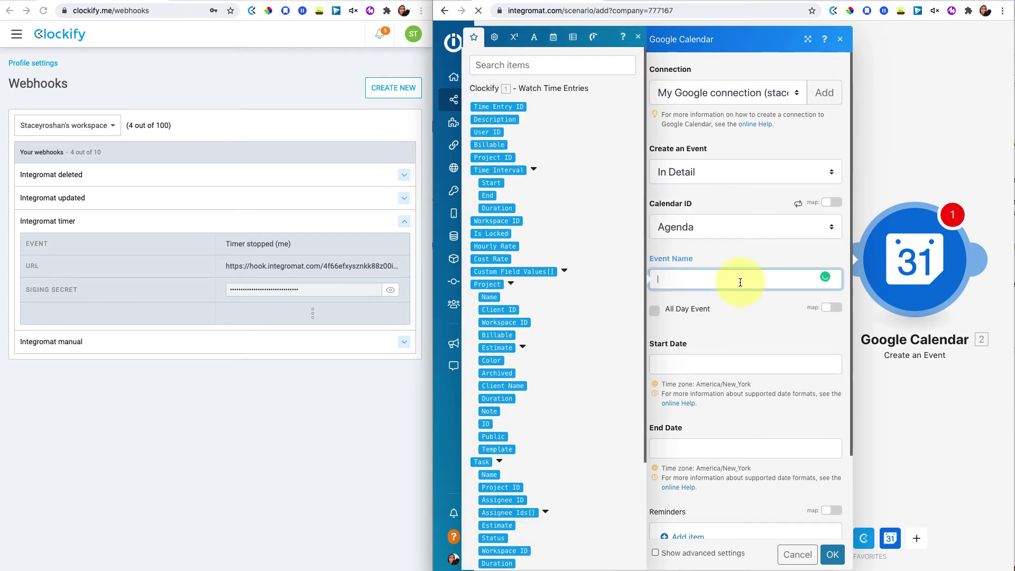
# - Map Description to Event Name and Time Interval Start/End to Start/End Date, then save
pyautogui.click(502, 121)
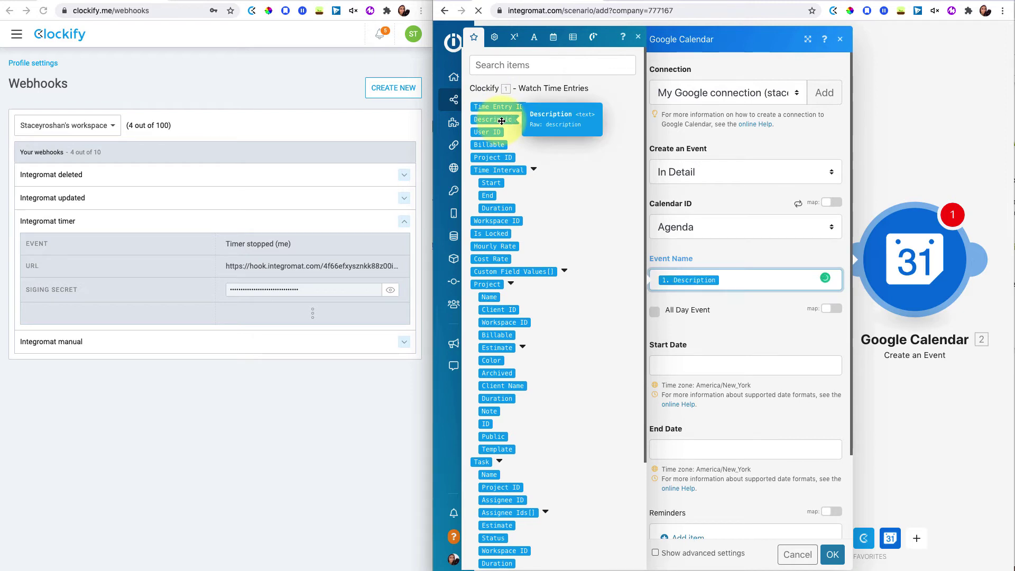
pyautogui.click(719, 367)
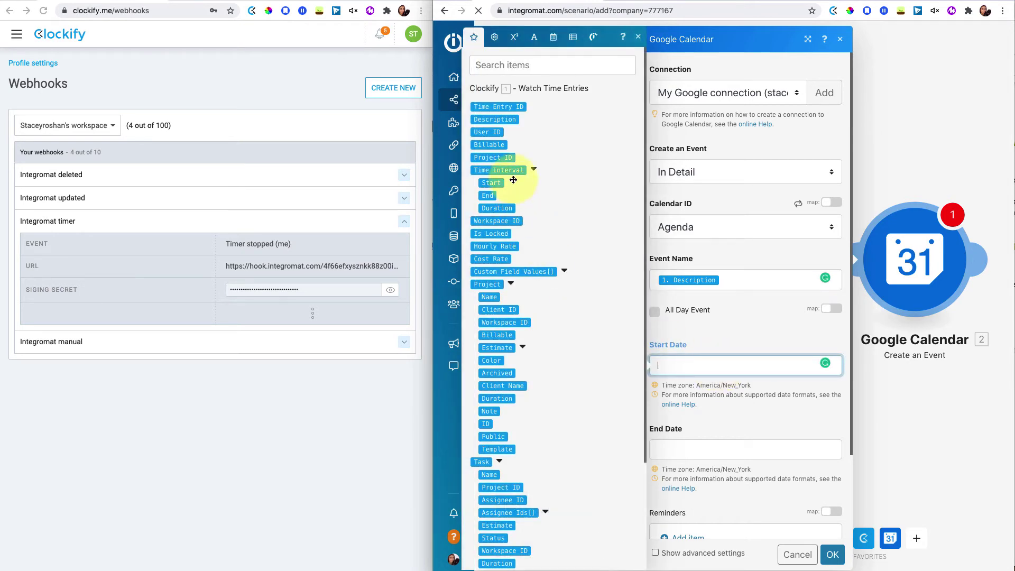
pyautogui.click(491, 183)
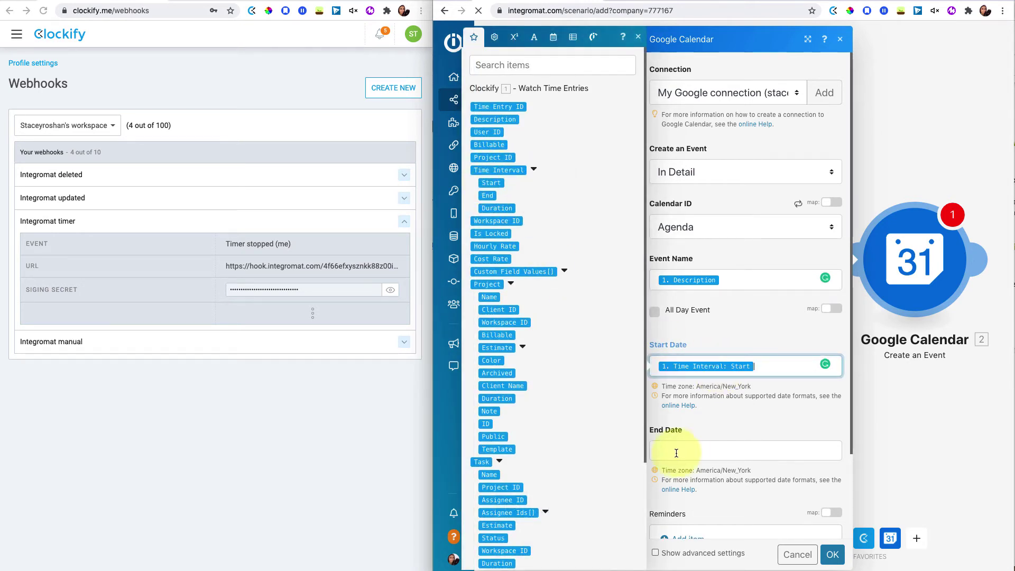
pyautogui.click(684, 452)
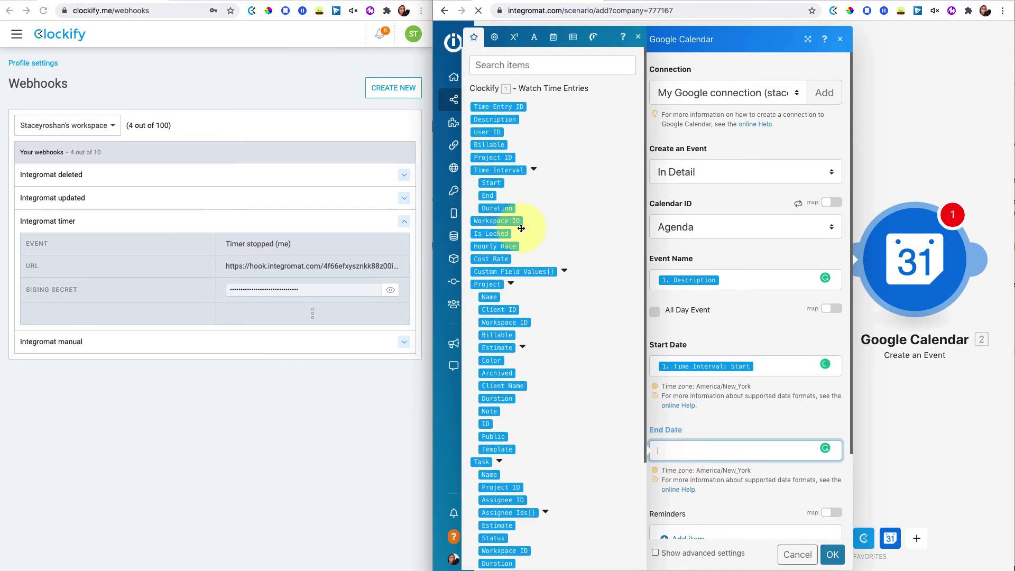
pyautogui.click(488, 195)
pyautogui.scroll(-2, 687, 423)
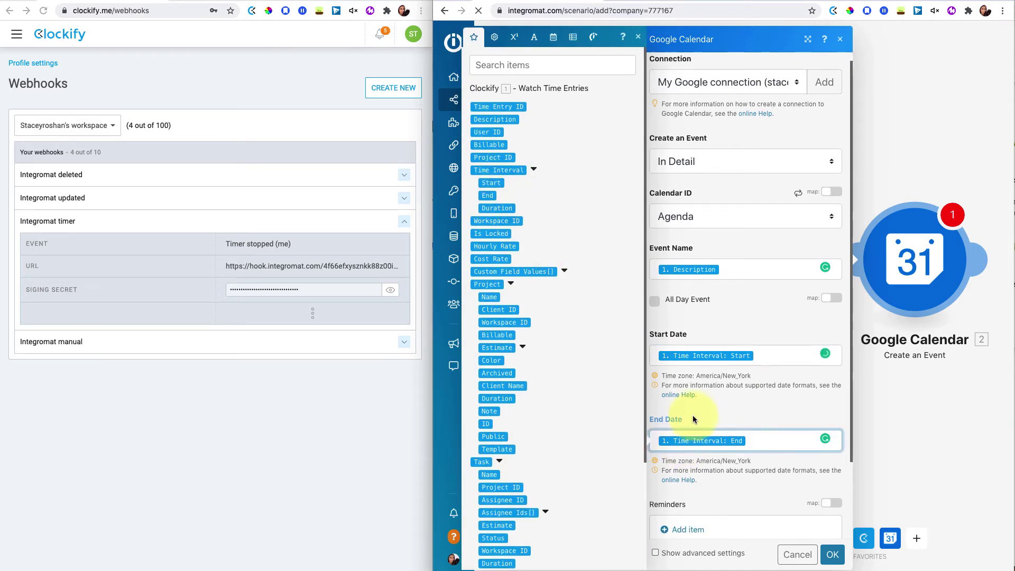
pyautogui.scroll(-3, 693, 416)
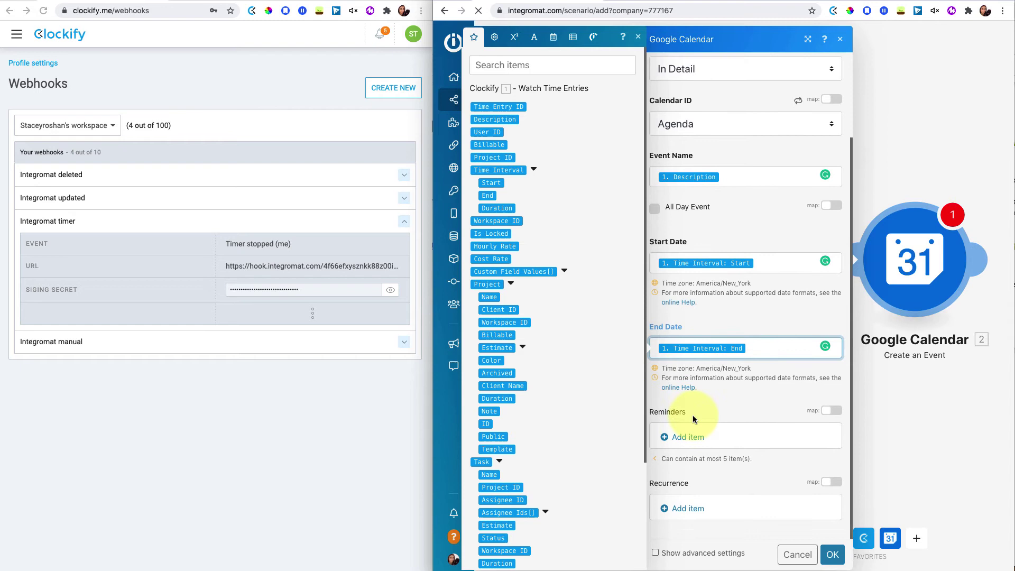
pyautogui.click(833, 555)
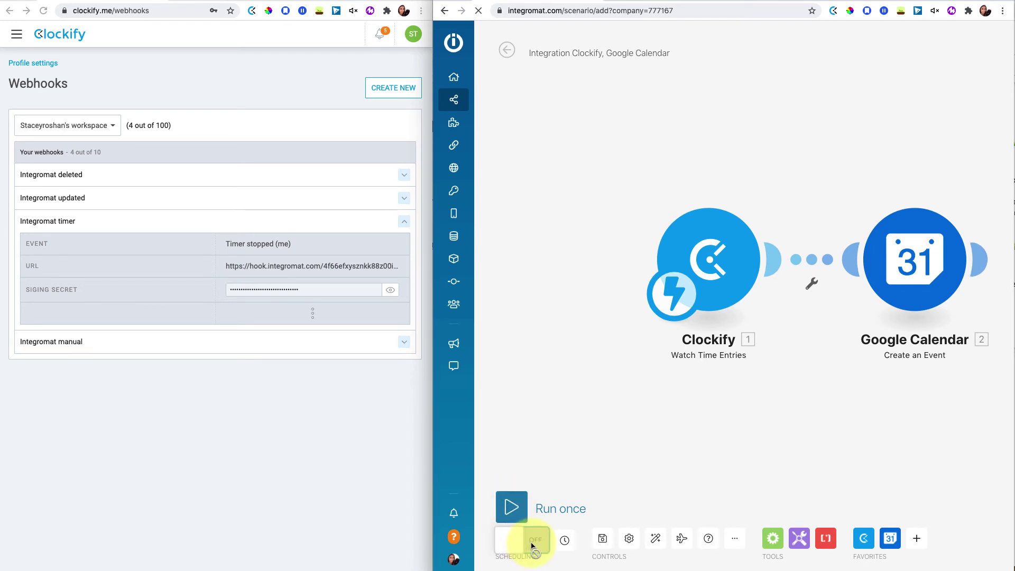
# - Leave the scenario editor without saving and return to All scenarios
pyautogui.click(506, 51)
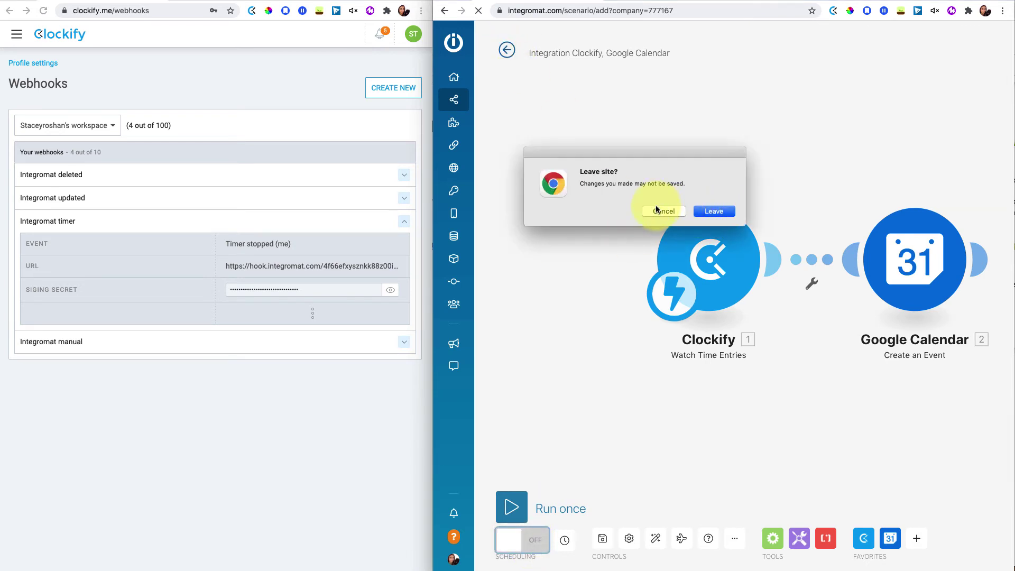
pyautogui.click(709, 212)
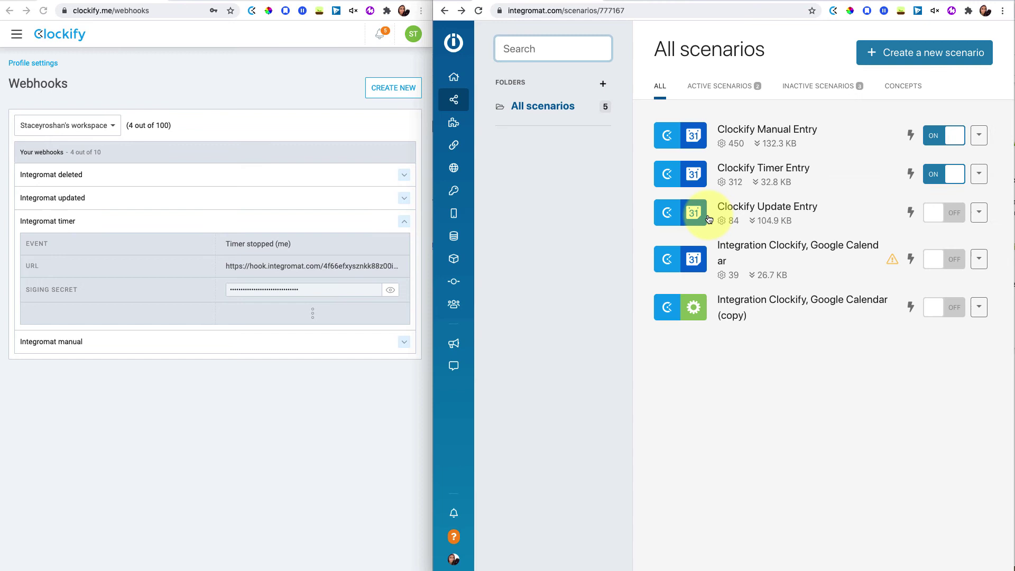
# - Open the Clockify Manual Entry scenario, leaving its schedule on Immediately rather than At regular intervals
pyautogui.click(785, 130)
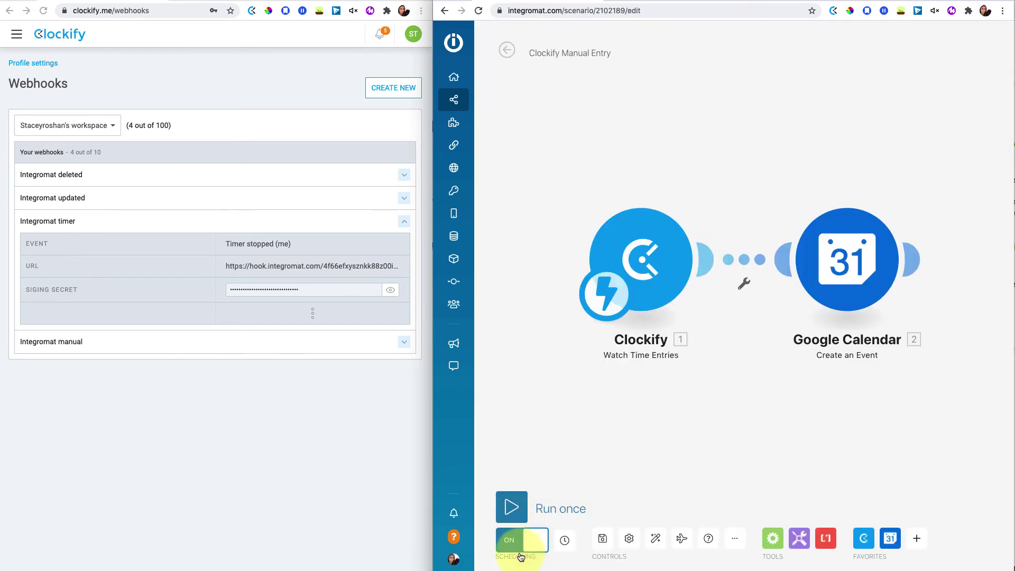
pyautogui.click(565, 545)
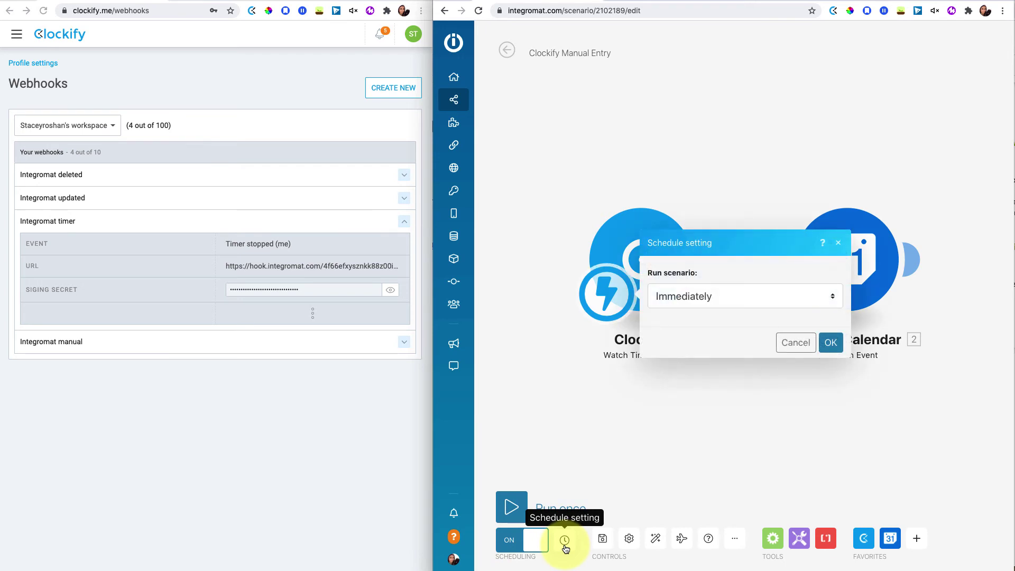
pyautogui.click(830, 303)
pyautogui.click(831, 302)
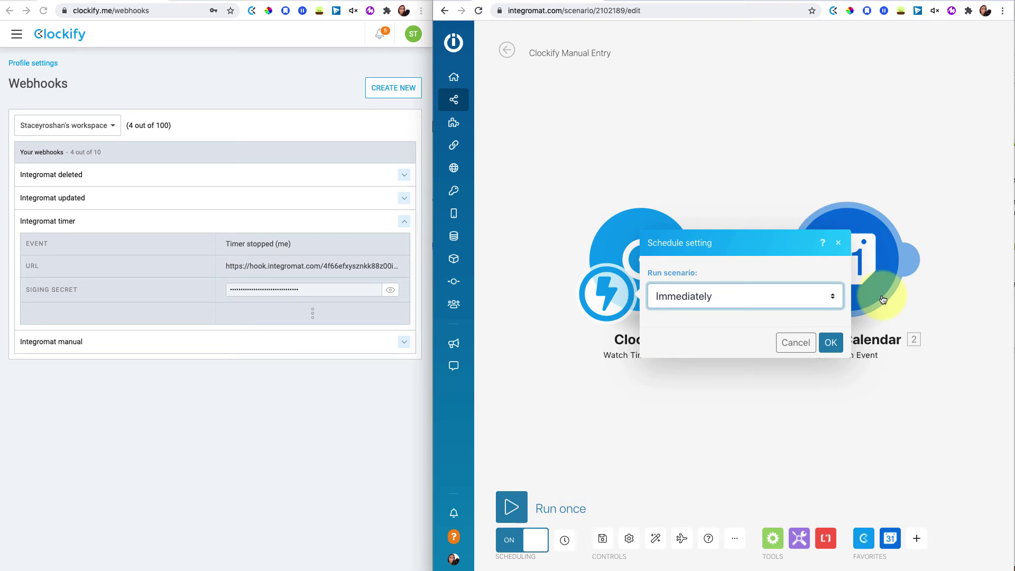
pyautogui.click(830, 297)
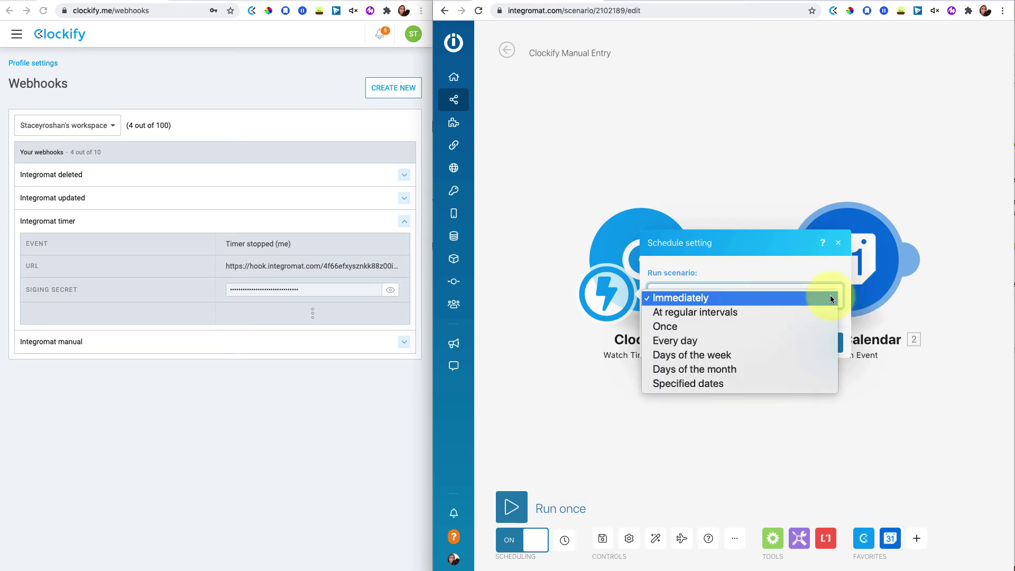
pyautogui.click(798, 314)
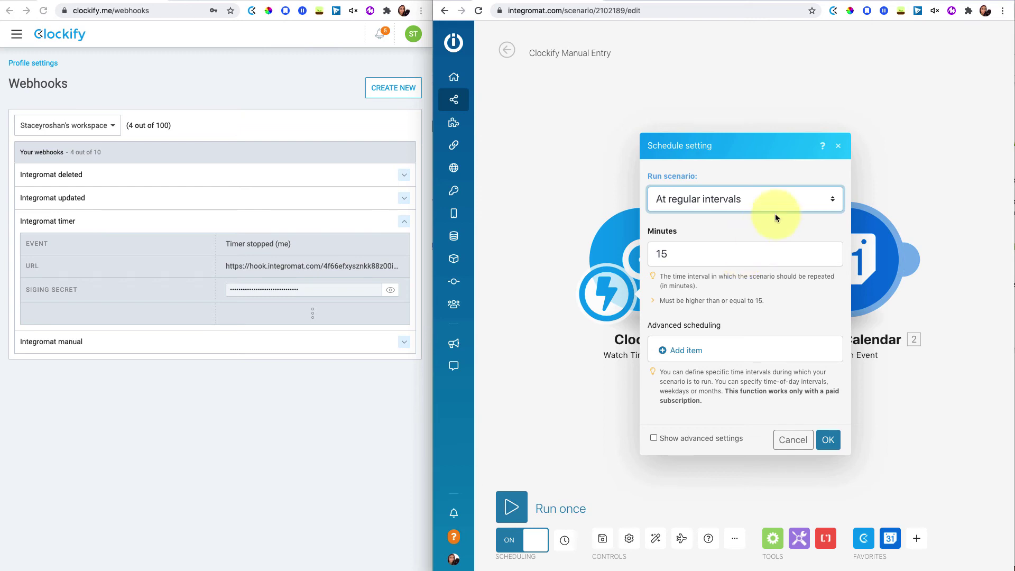
pyautogui.click(793, 197)
pyautogui.click(788, 187)
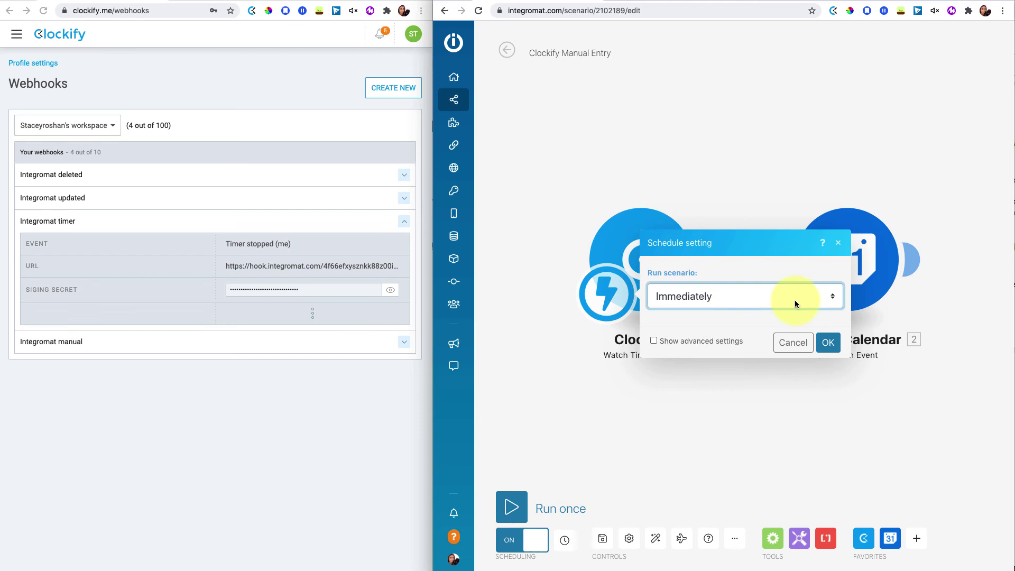
pyautogui.click(786, 344)
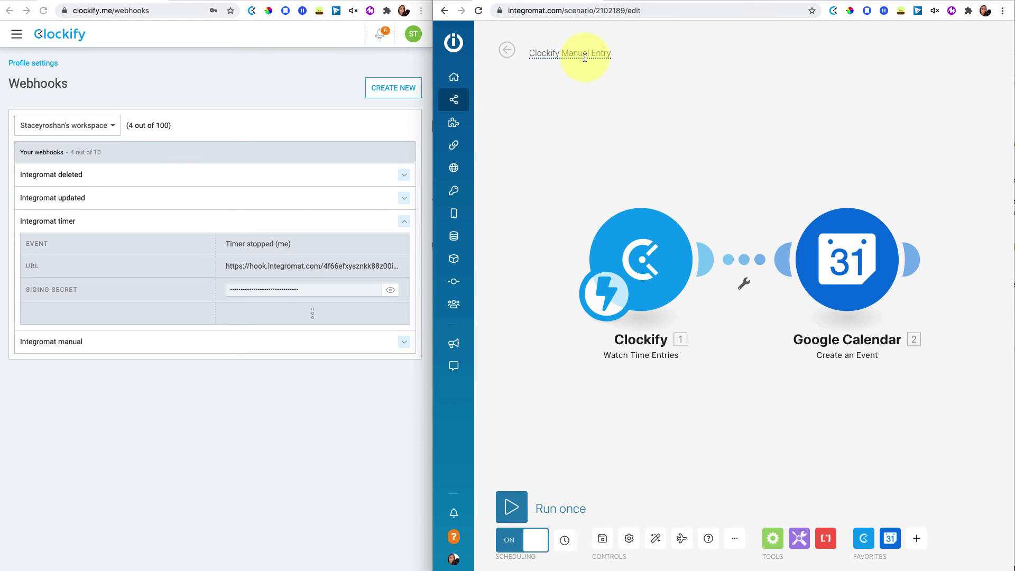
pyautogui.click(507, 50)
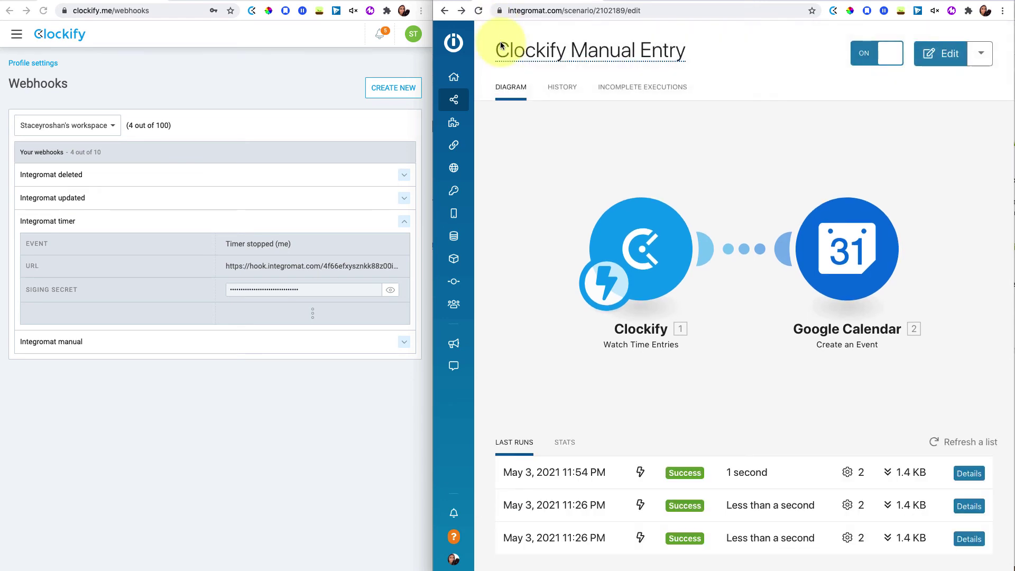
pyautogui.moveTo(460, 102)
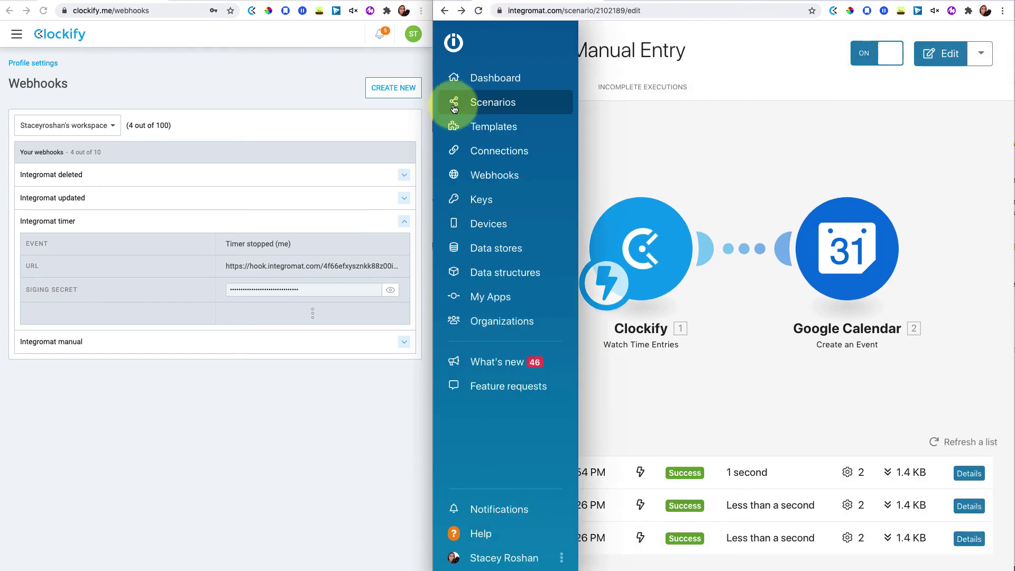
pyautogui.click(493, 103)
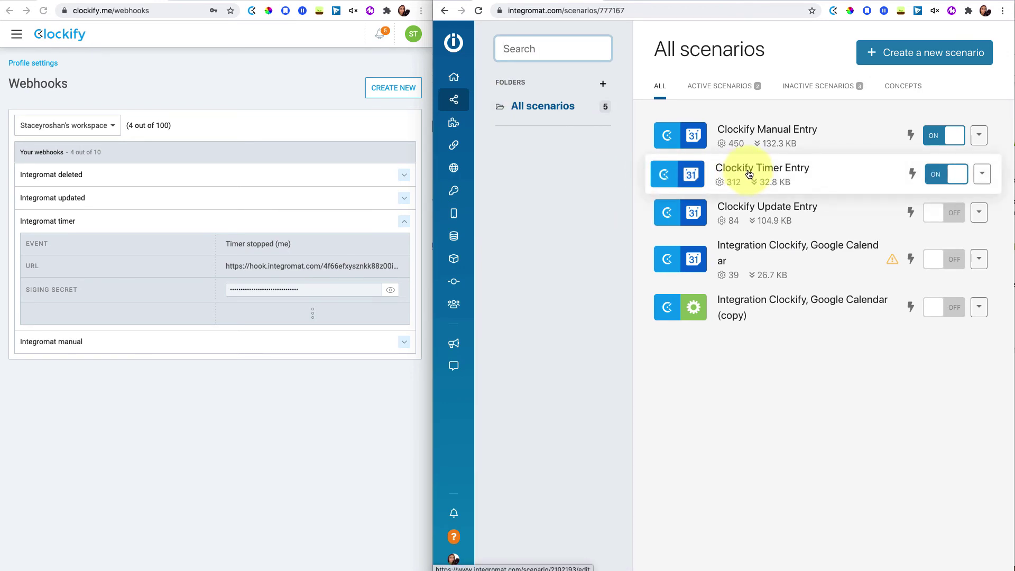
pyautogui.click(789, 138)
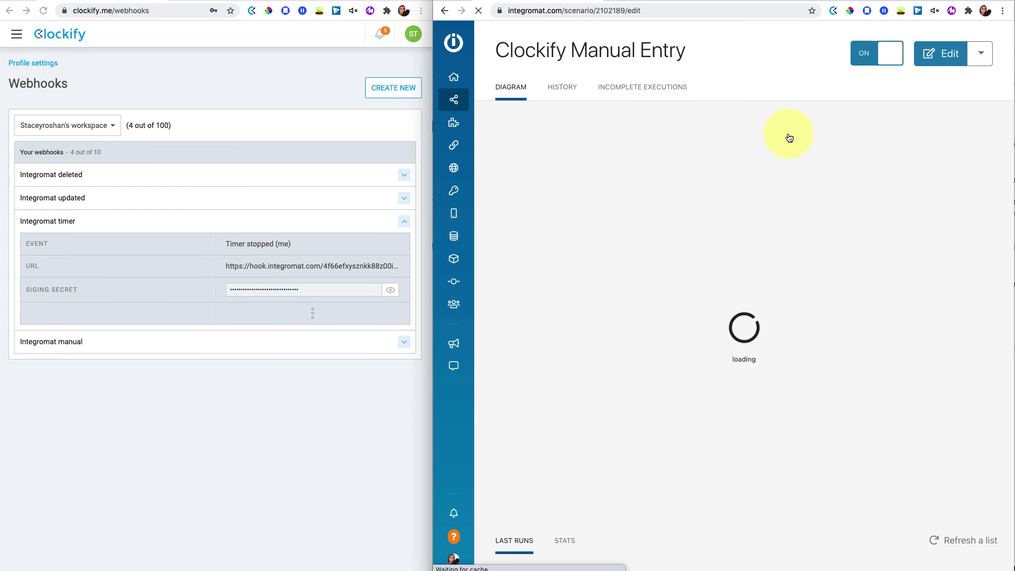
pyautogui.click(941, 54)
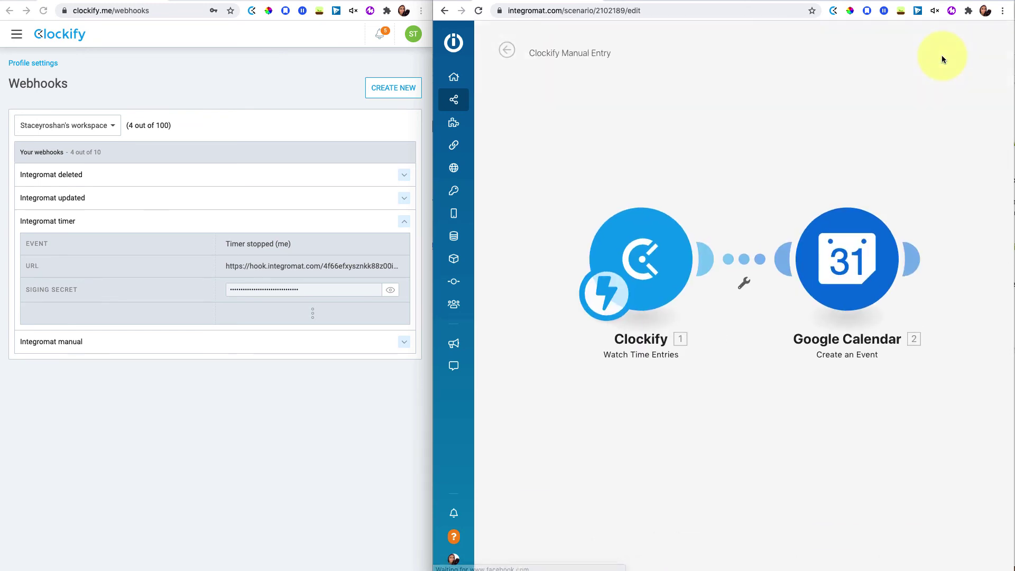
# - Copy the Manual Entry webhook address from the Clockify trigger's settings to the clipboard
pyautogui.click(655, 256)
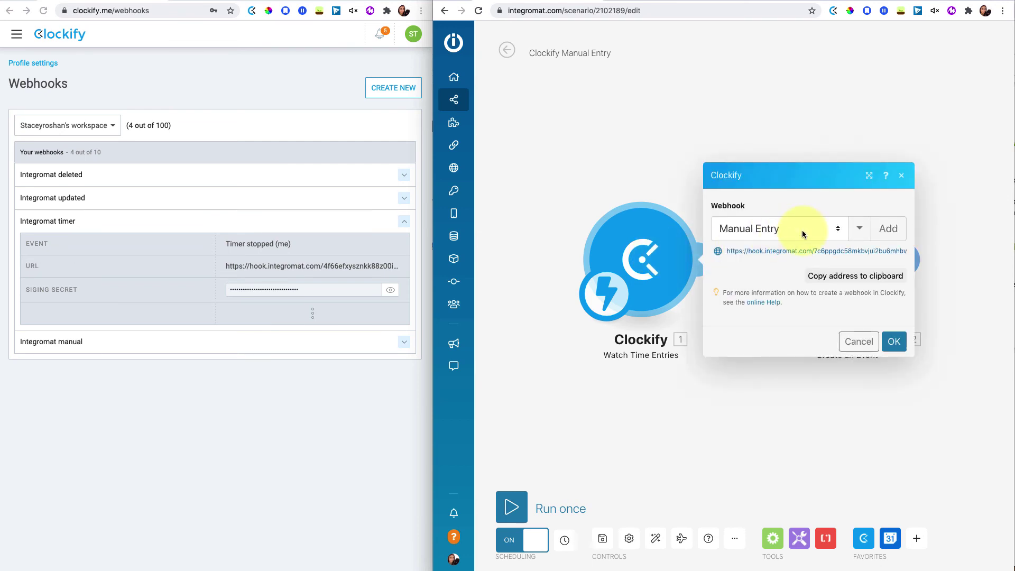
pyautogui.click(890, 235)
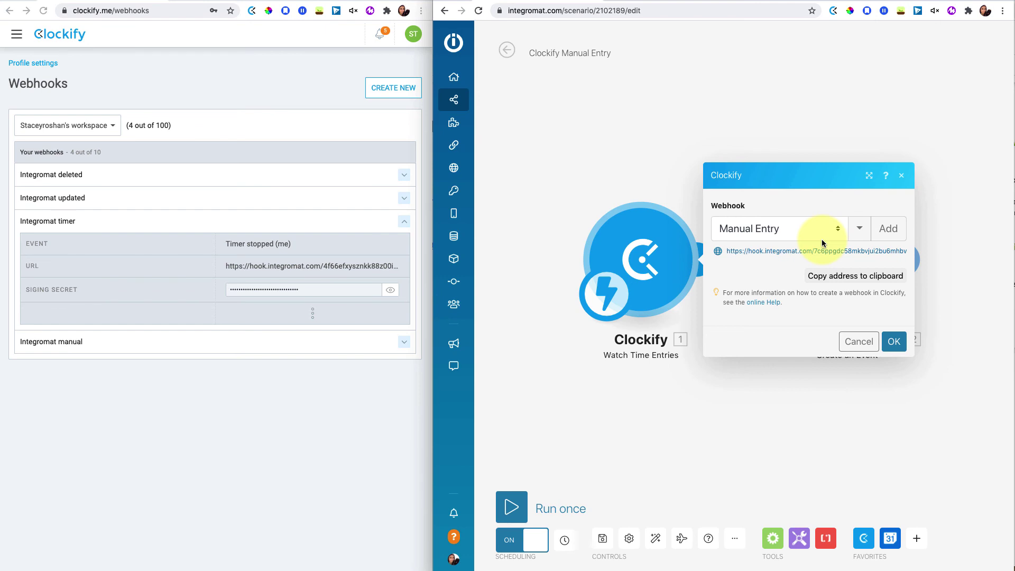
pyautogui.click(870, 275)
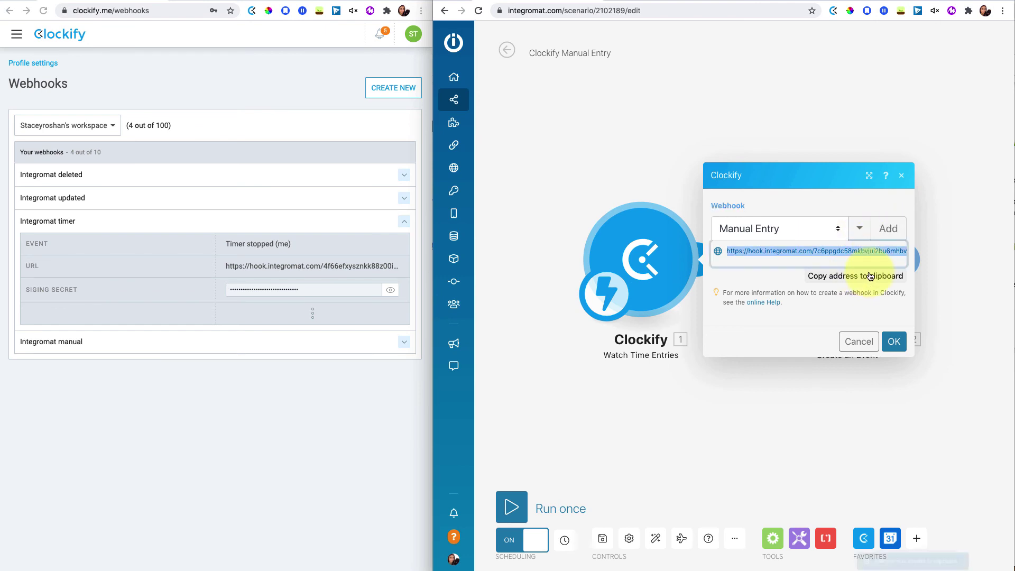
pyautogui.click(229, 403)
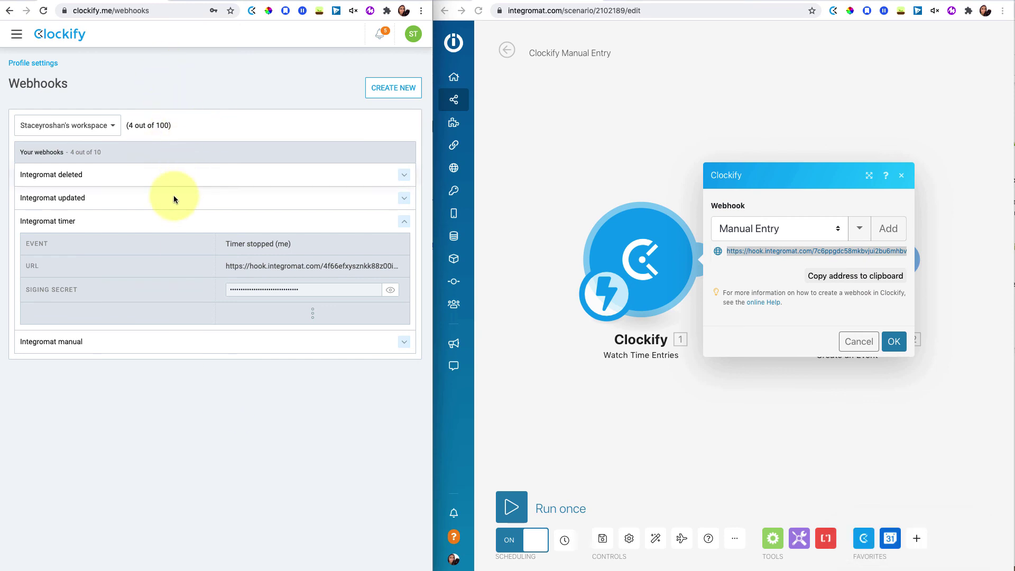
pyautogui.click(398, 91)
pyautogui.click(135, 358)
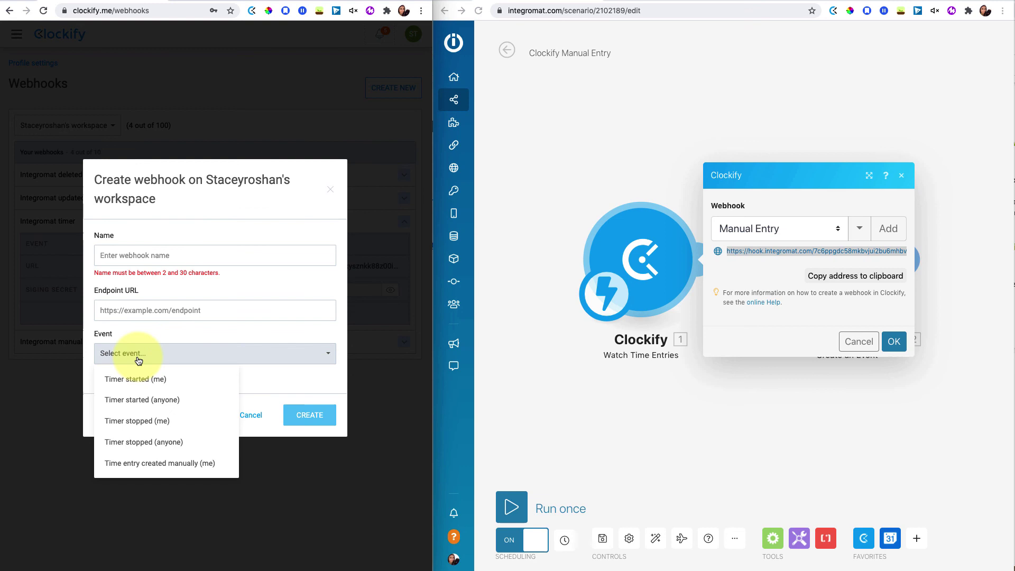
pyautogui.scroll(-1, 125, 429)
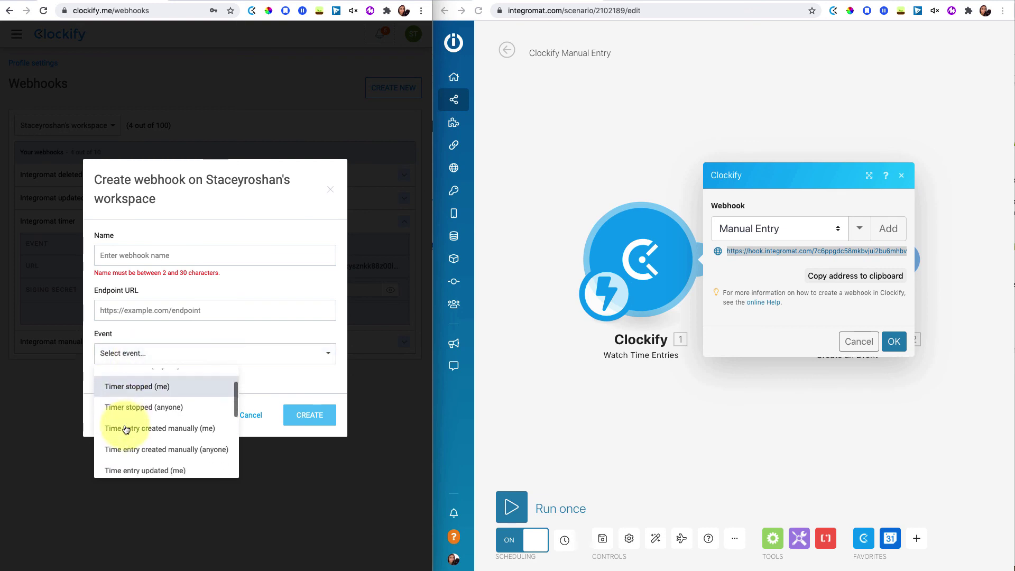
pyautogui.click(171, 420)
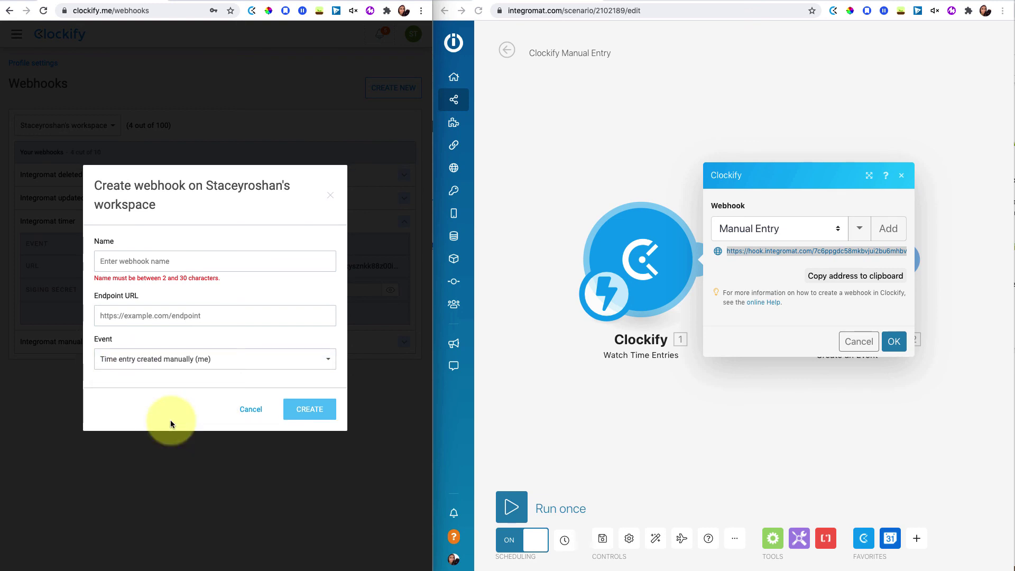
pyautogui.click(227, 320)
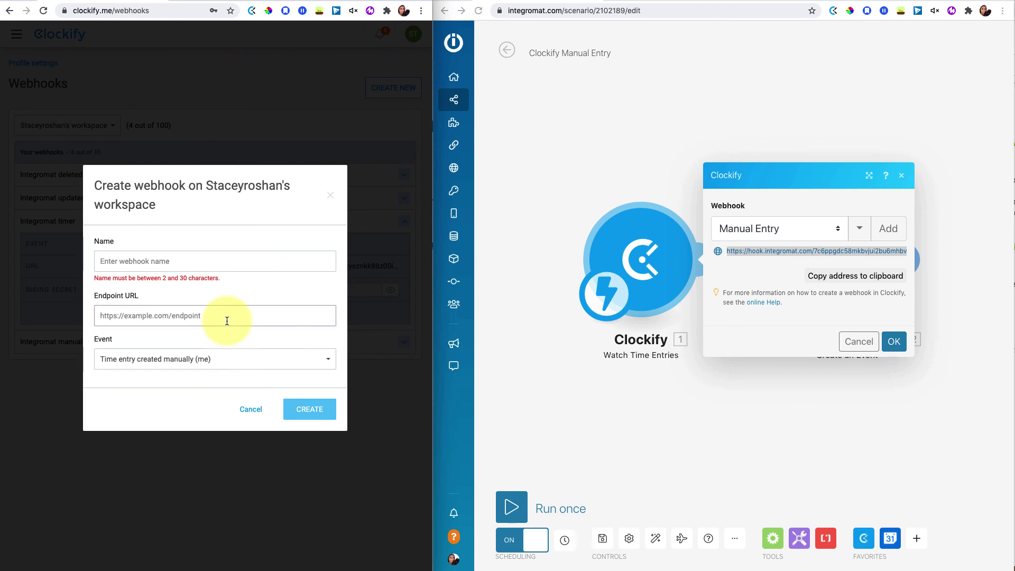
pyautogui.click(329, 195)
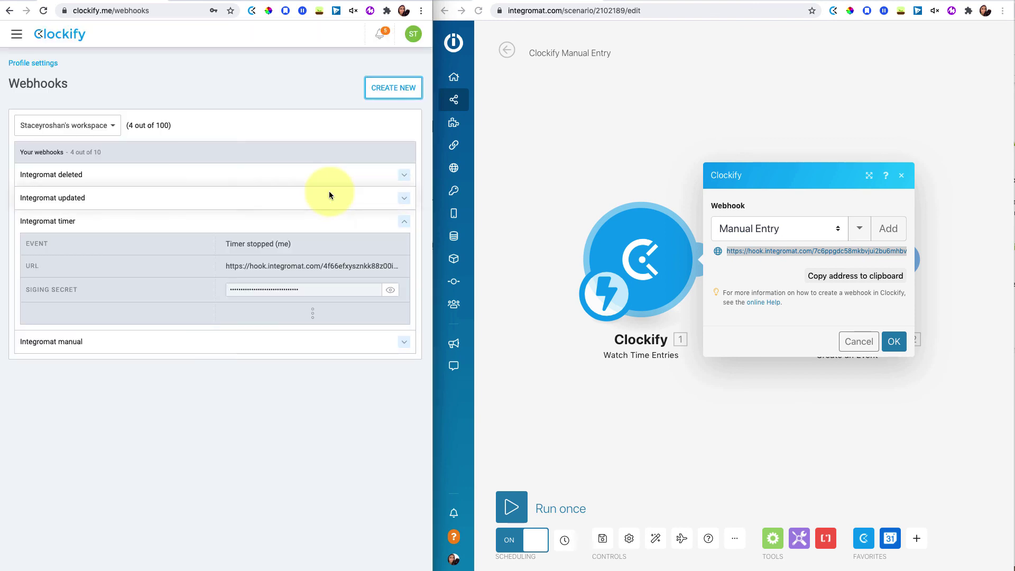
# - Close the Clockify webhook settings, then look through the Google Calendar Create an Event fields without changing them
pyautogui.click(902, 175)
pyautogui.click(865, 259)
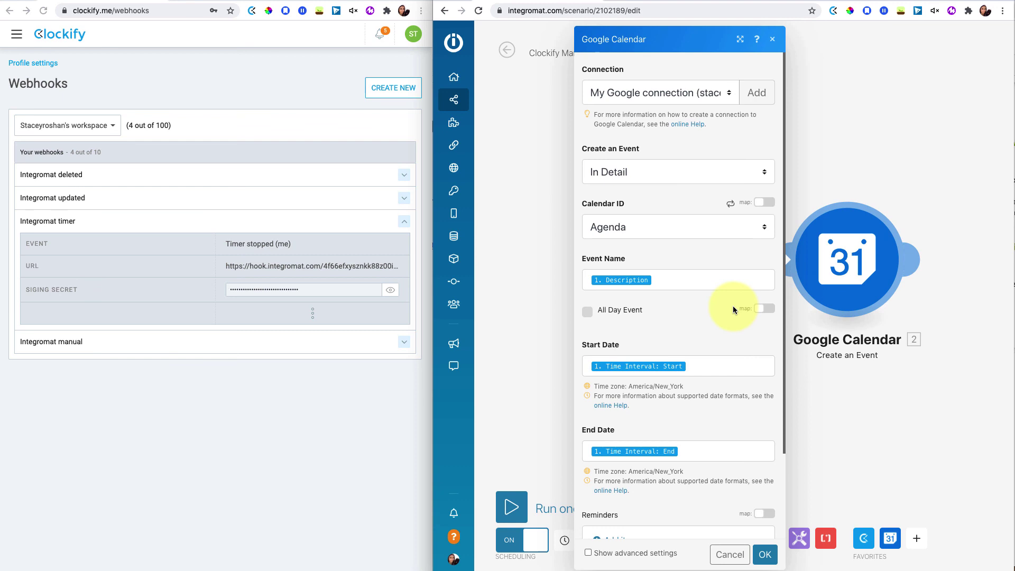
pyautogui.scroll(-2, 733, 306)
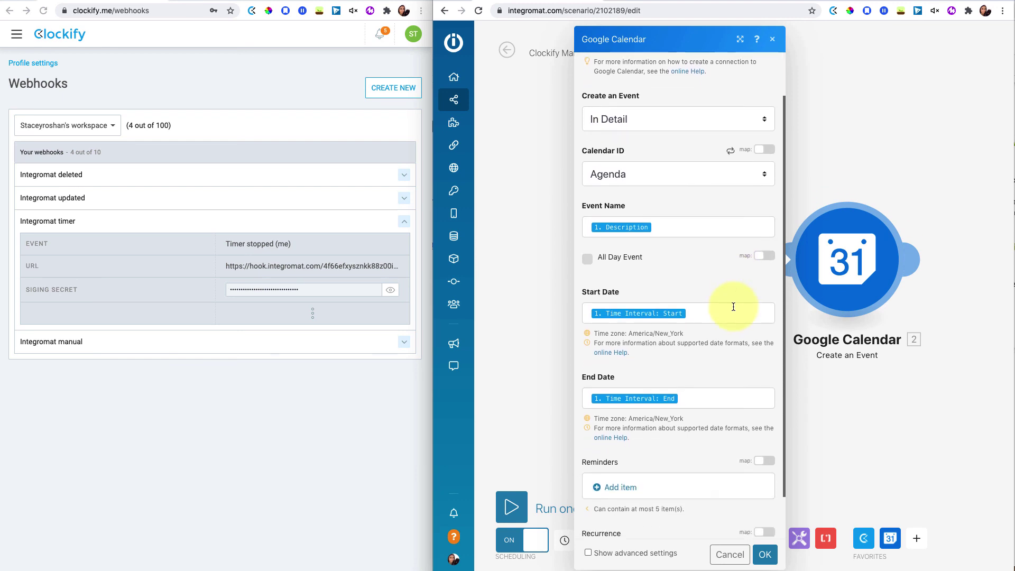
pyautogui.scroll(-1, 733, 307)
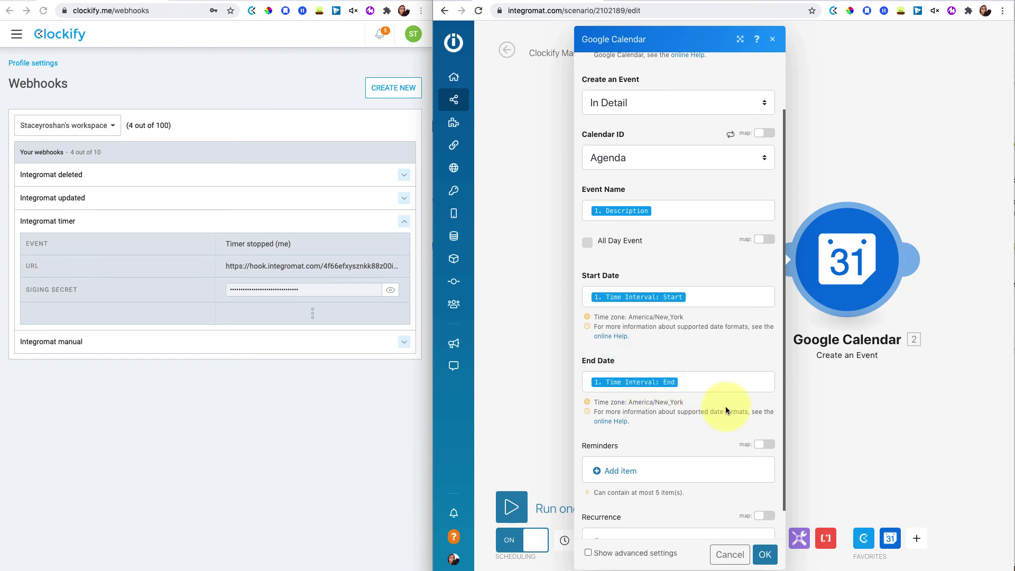
pyautogui.scroll(-3, 725, 405)
pyautogui.scroll(3, 750, 288)
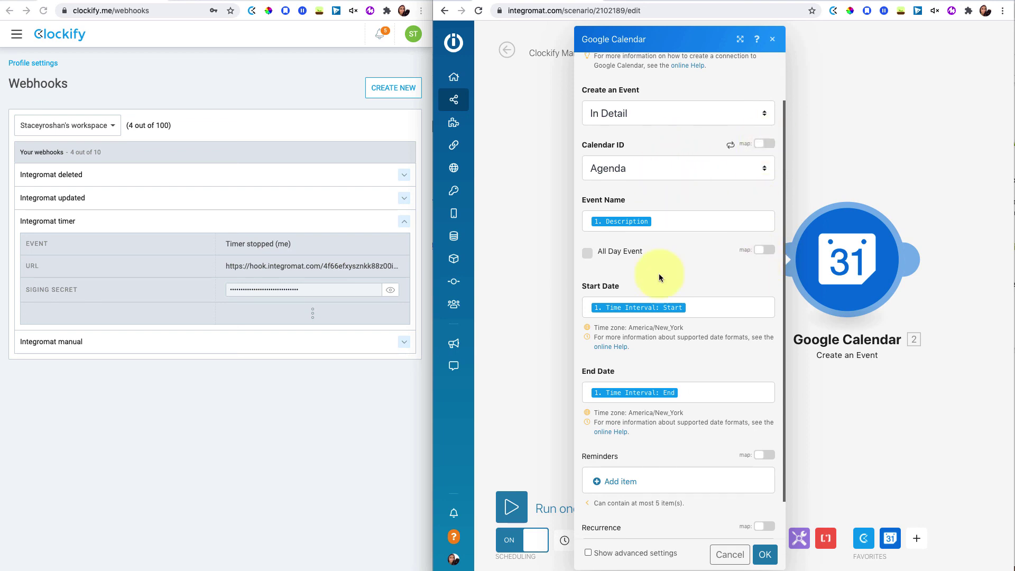
pyautogui.scroll(-2, 659, 283)
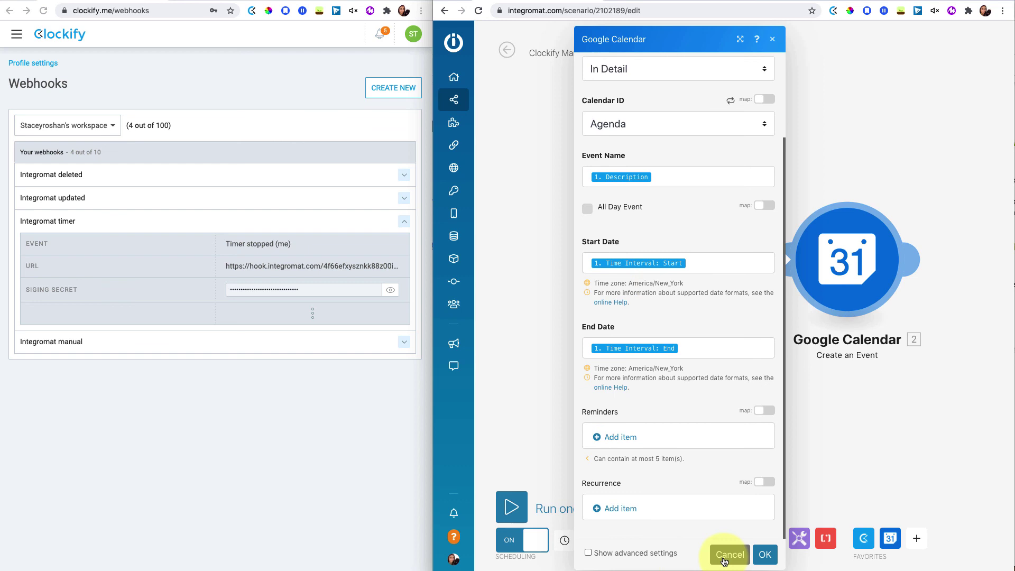
pyautogui.click(730, 555)
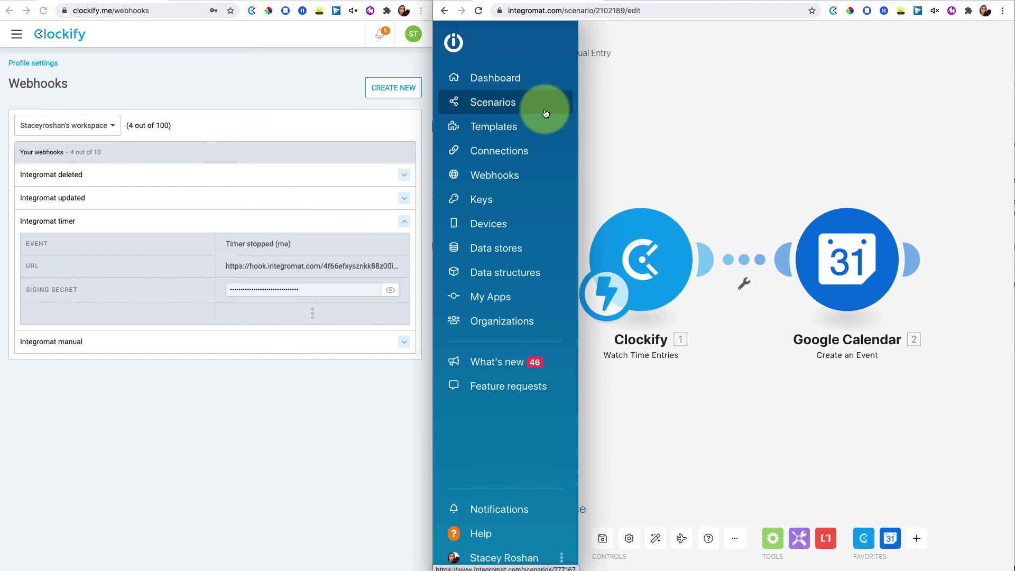
# - Go back to the All scenarios list via Scenarios in the left sidebar
pyautogui.click(545, 113)
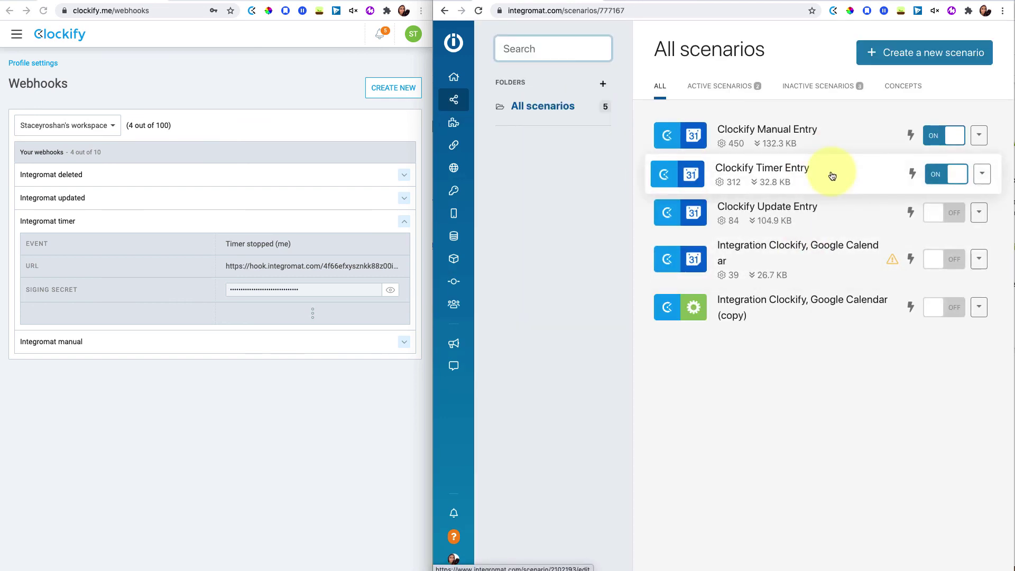